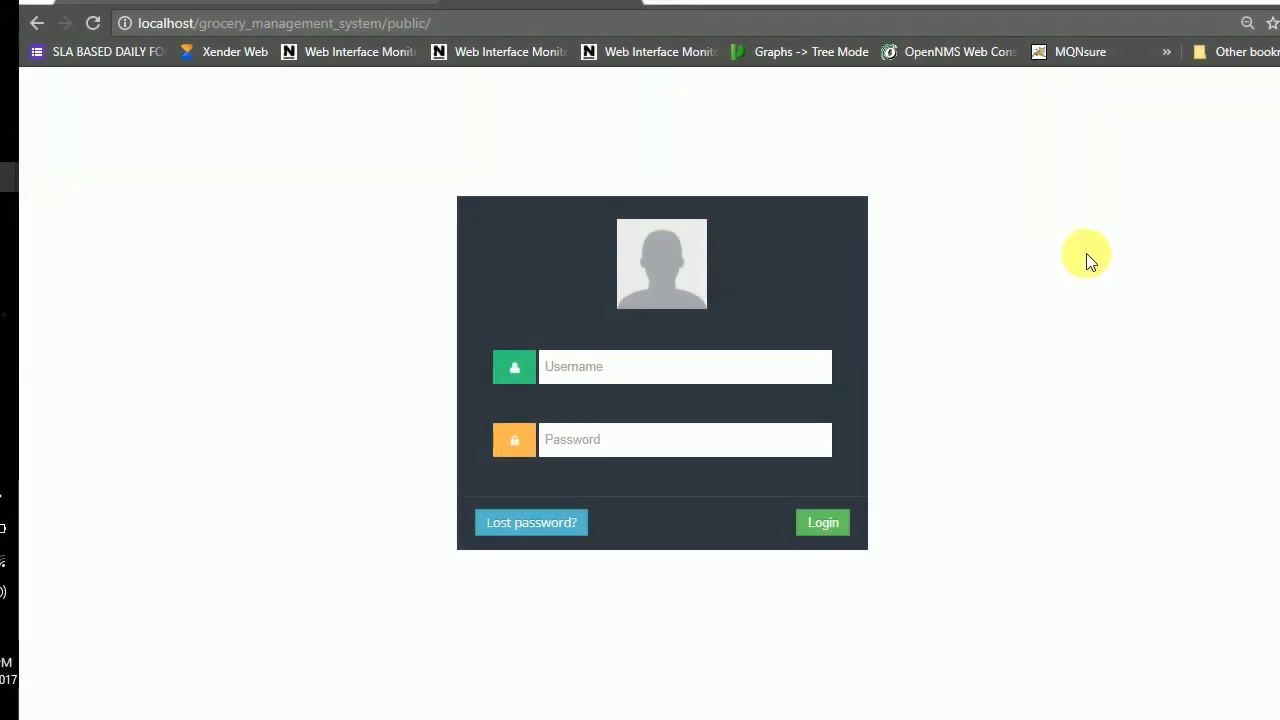
Pick the third saved username suggestion for login, then tab to the password field
{"action": "left_click", "coordinate": [680, 380]}
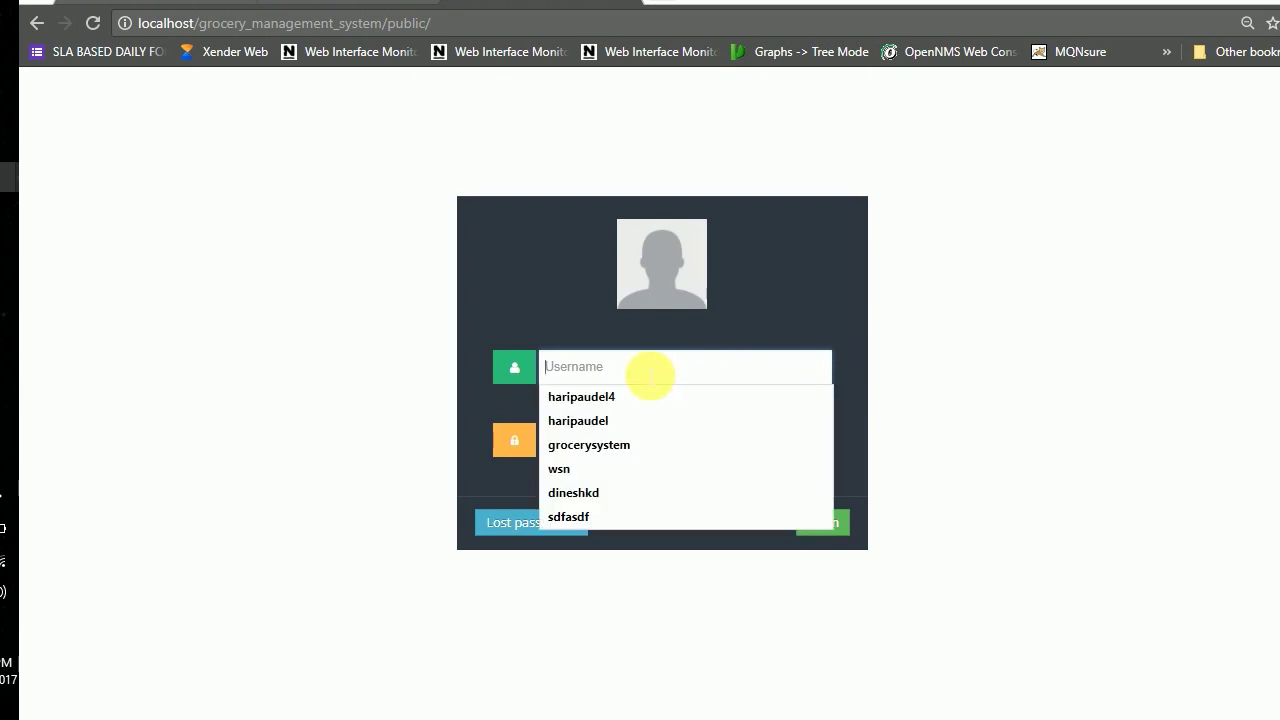
{"action": "left_click", "coordinate": [865, 279]}
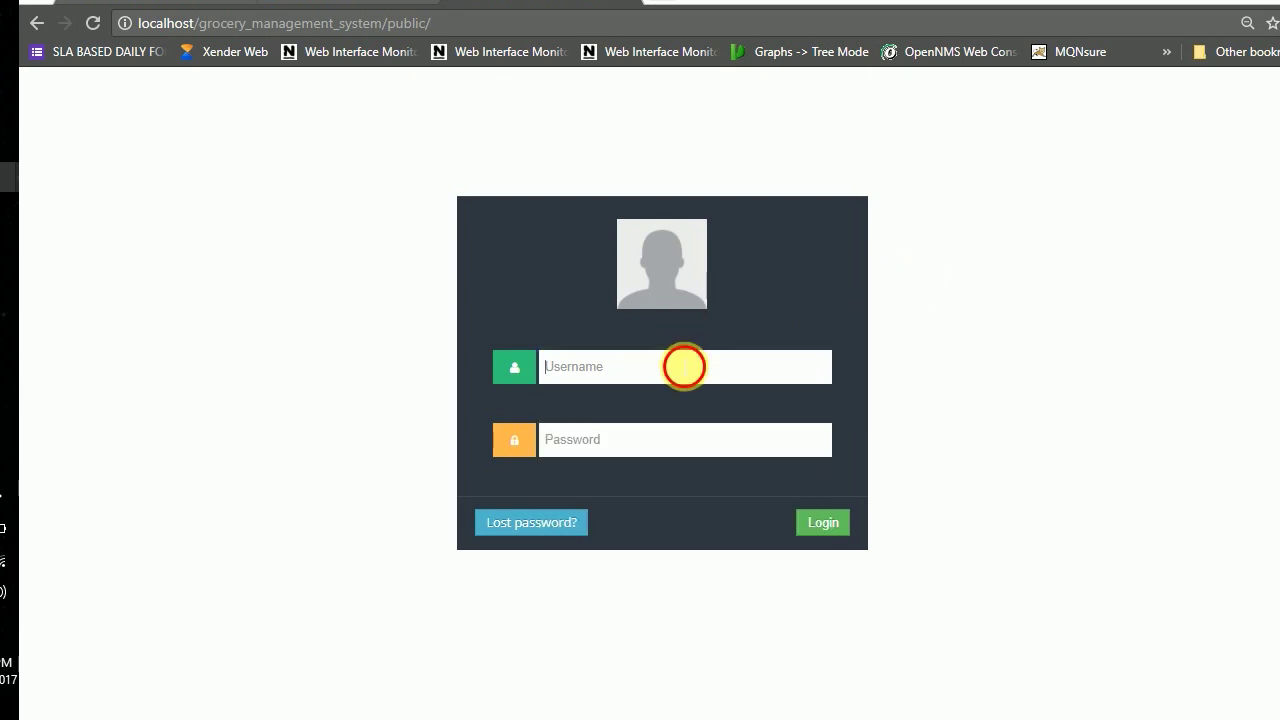
{"action": "left_click", "coordinate": [663, 437]}
{"action": "left_click", "coordinate": [634, 365]}
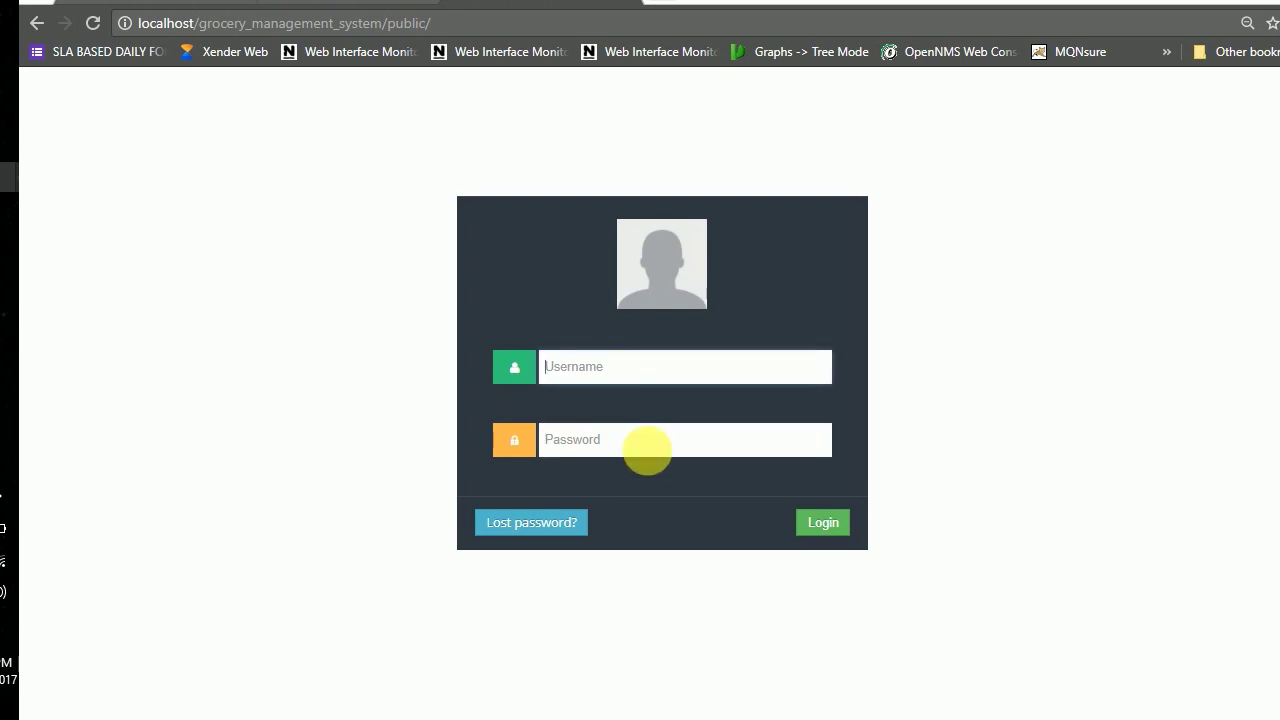
{"action": "left_click", "coordinate": [676, 378]}
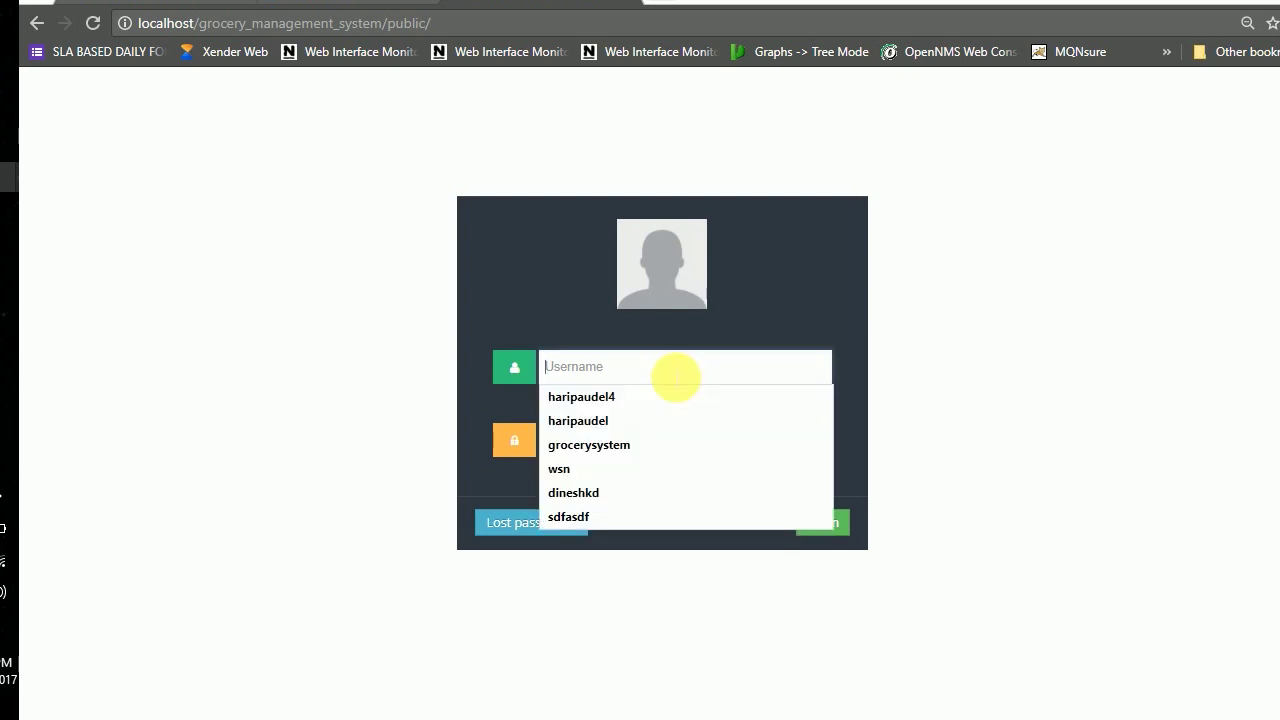
{"action": "key", "text": "Down"}
{"action": "key", "text": "Down"}
{"action": "key", "text": "Down"}
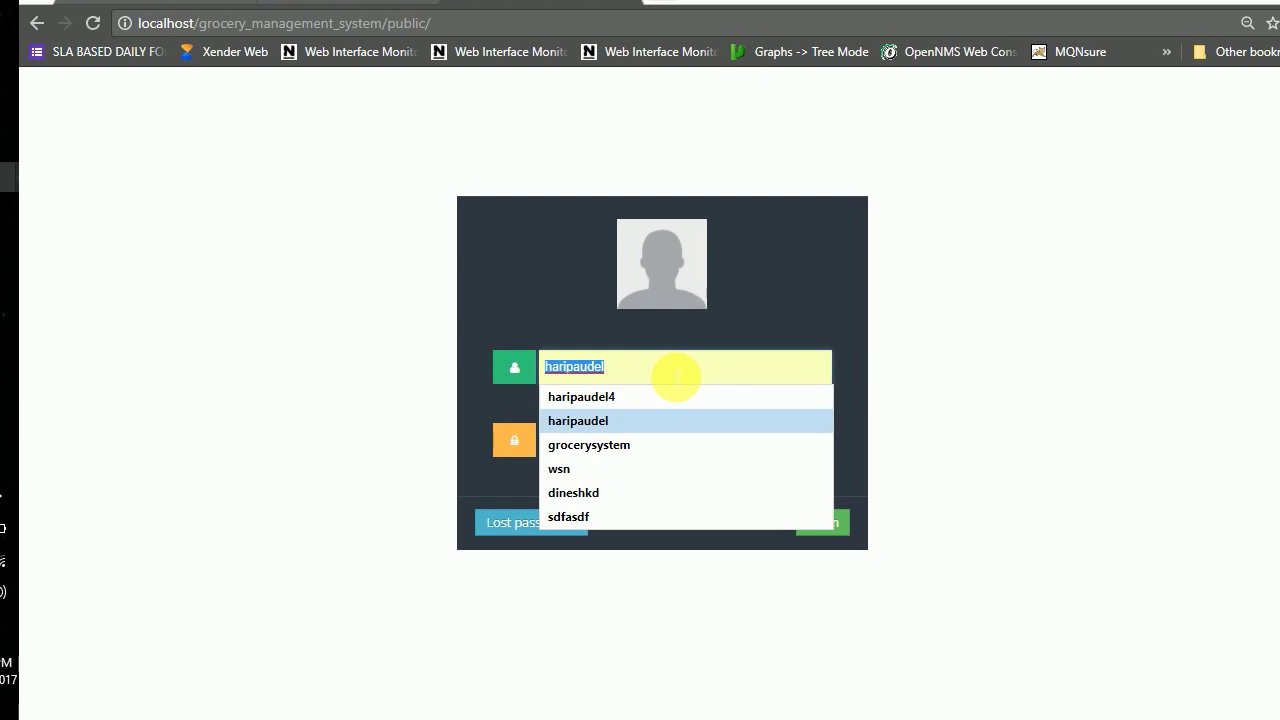
{"action": "key", "text": "Return"}
{"action": "key", "text": "Tab"}
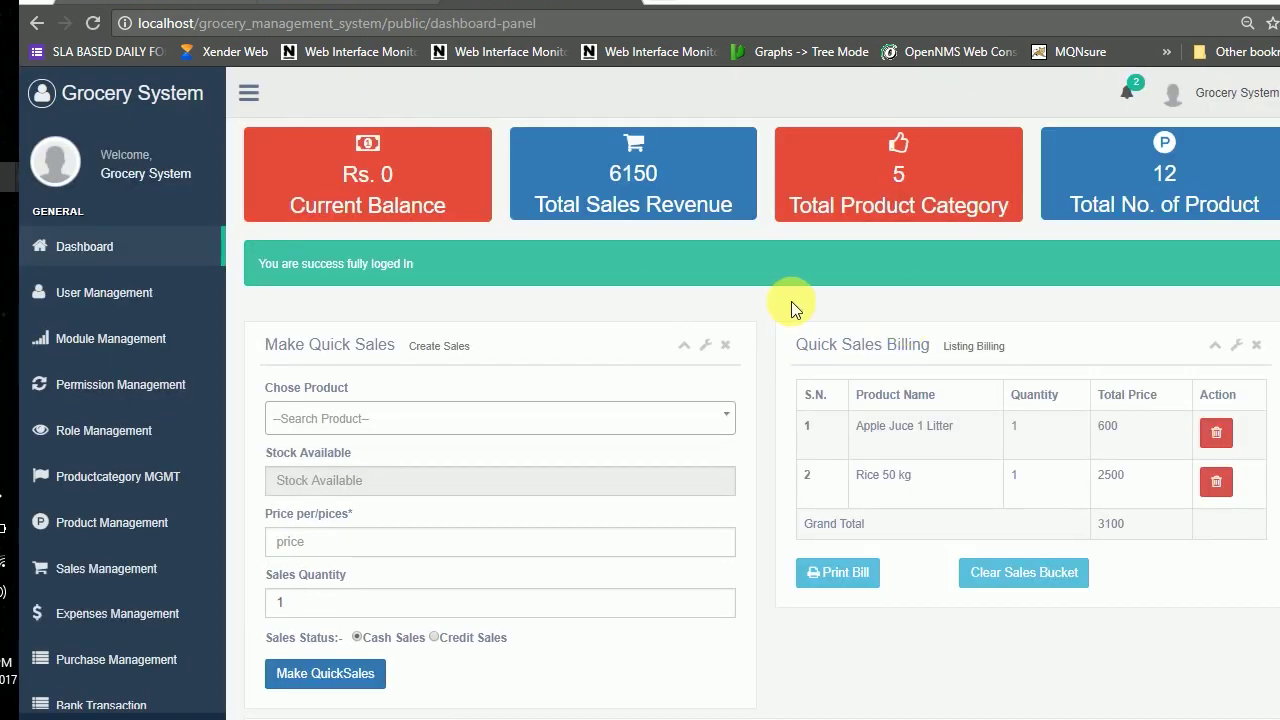
Review the dashboard (6150 sales revenue, 5 categories, 12 products) and open the user account dropdown
{"action": "scroll", "coordinate": [457, 323], "scroll_direction": "down", "scroll_amount": 4}
{"action": "scroll", "coordinate": [460, 315], "scroll_direction": "up", "scroll_amount": 4}
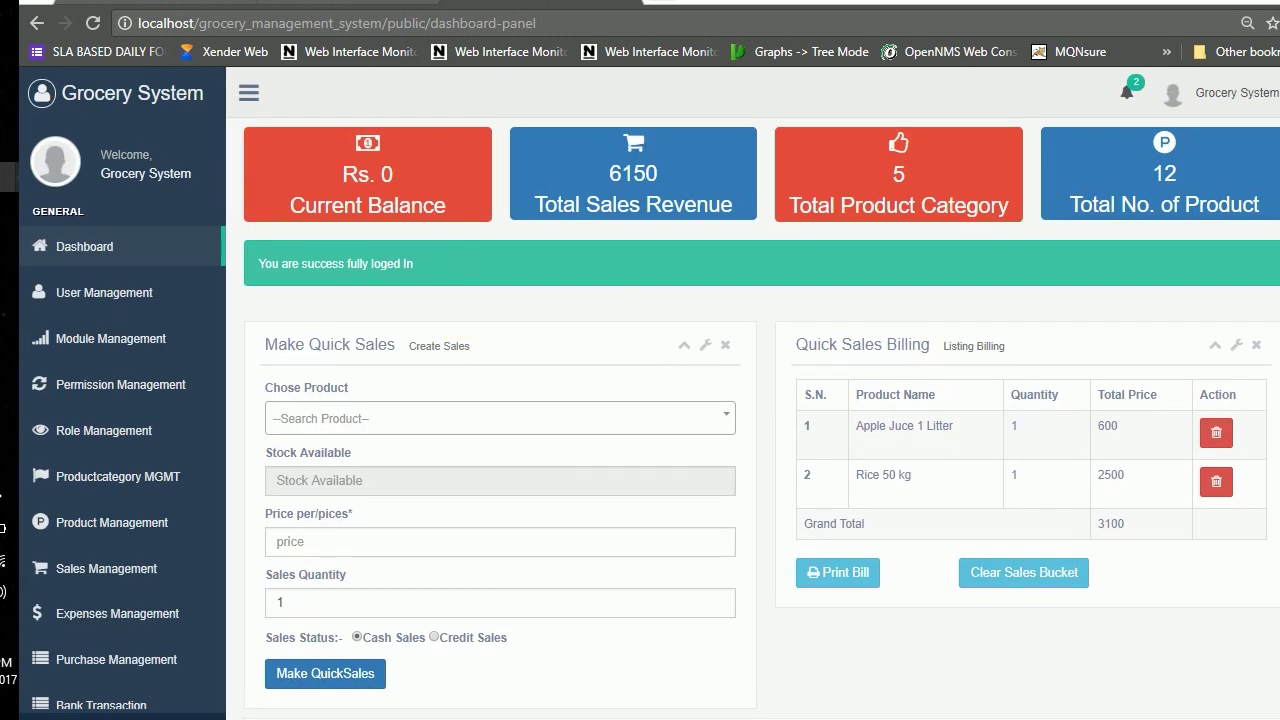
{"action": "scroll", "coordinate": [420, 308], "scroll_direction": "down", "scroll_amount": 4}
{"action": "scroll", "coordinate": [484, 291], "scroll_direction": "up", "scroll_amount": 4}
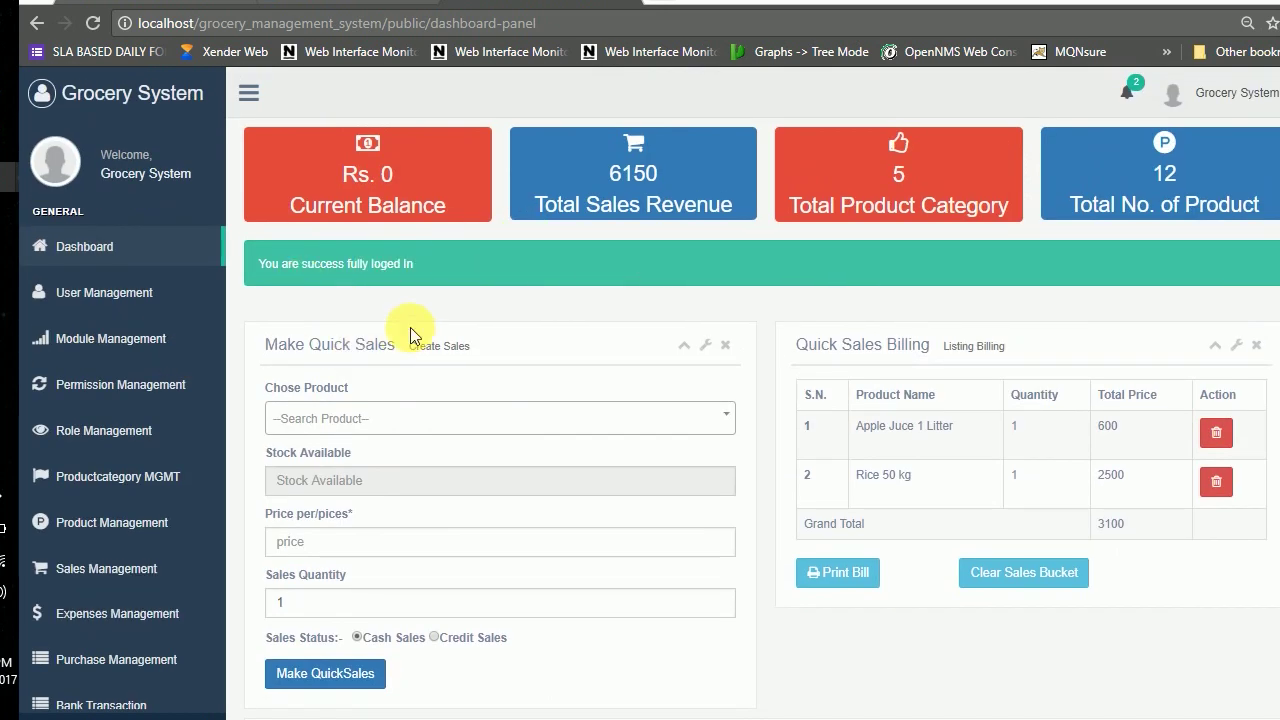
{"action": "scroll", "coordinate": [300, 310], "scroll_direction": "down", "scroll_amount": 1}
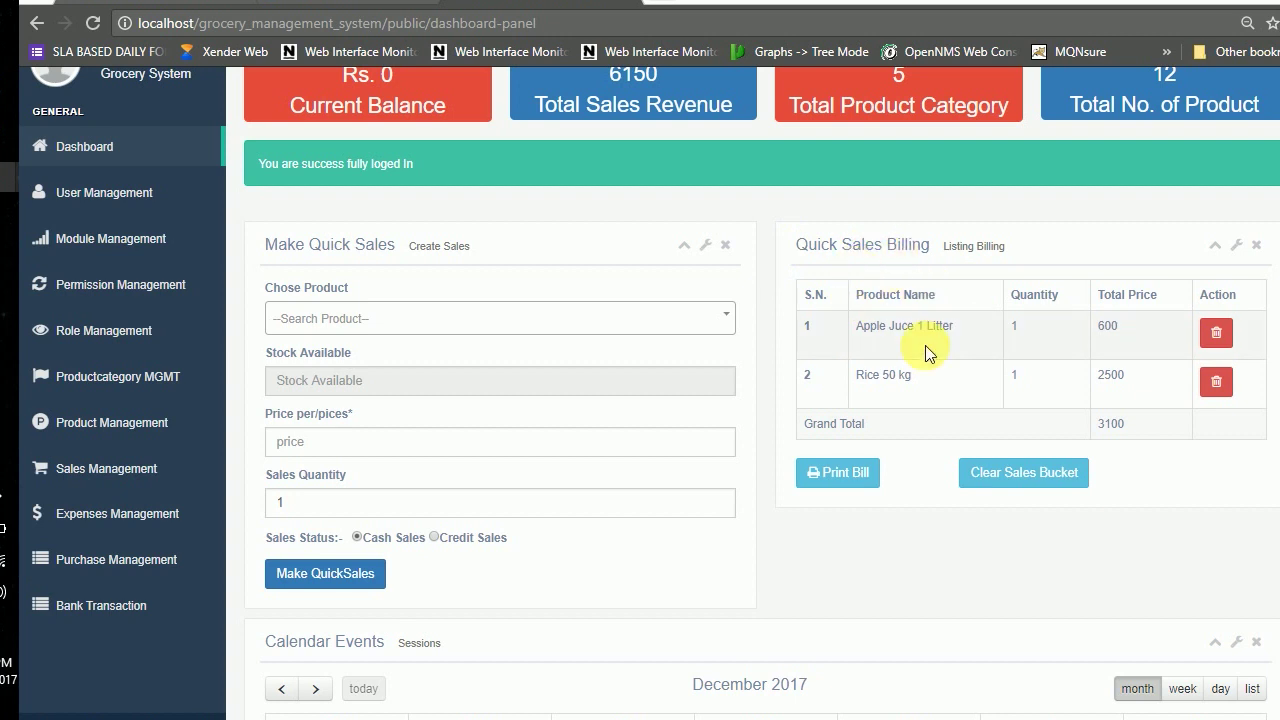
{"action": "scroll", "coordinate": [775, 264], "scroll_direction": "up", "scroll_amount": 1}
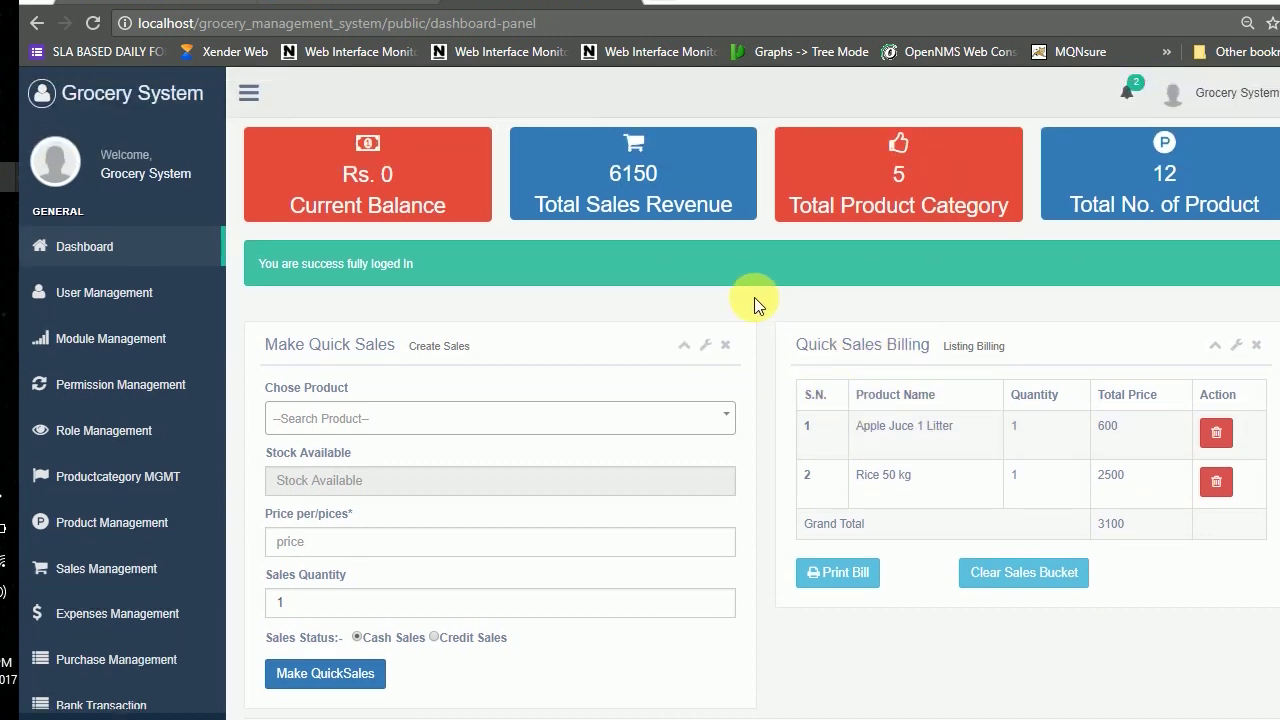
{"action": "scroll", "coordinate": [103, 391], "scroll_direction": "down", "scroll_amount": 3}
{"action": "scroll", "coordinate": [94, 354], "scroll_direction": "up", "scroll_amount": 3}
{"action": "left_click", "coordinate": [1218, 100]}
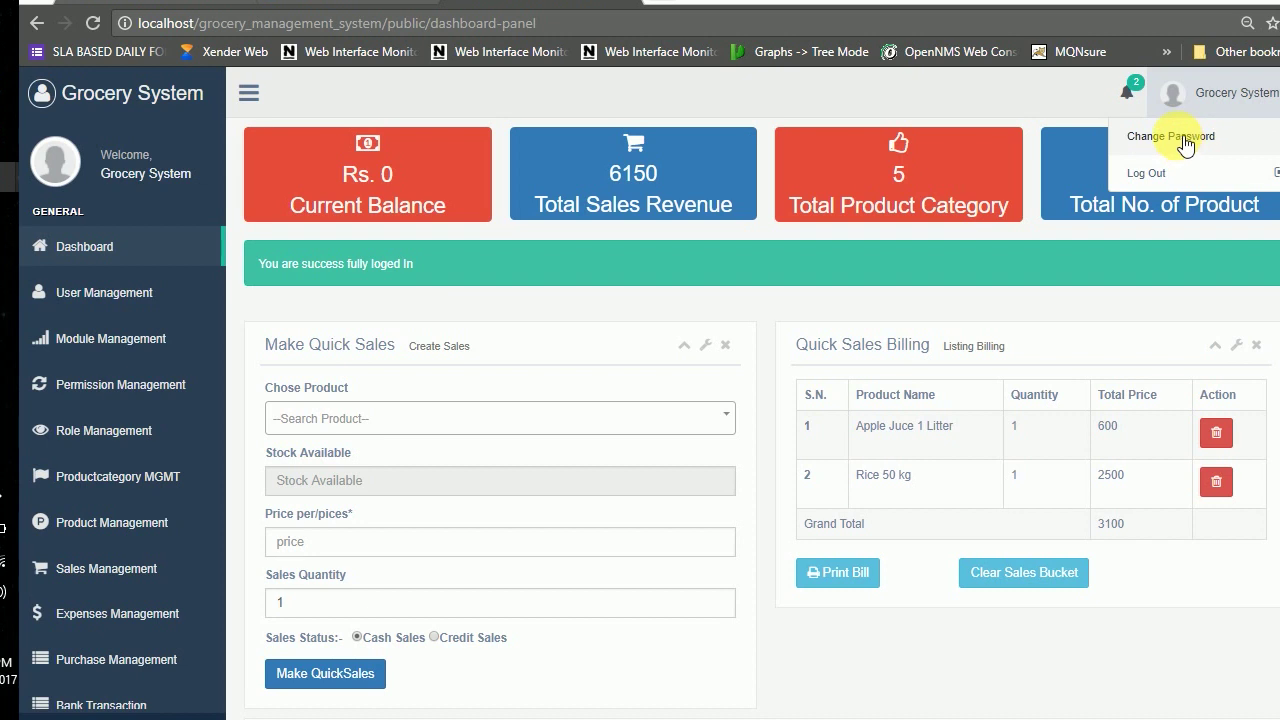
Open the new user registration form and click through the full name, email and username fields
{"action": "left_click", "coordinate": [124, 296]}
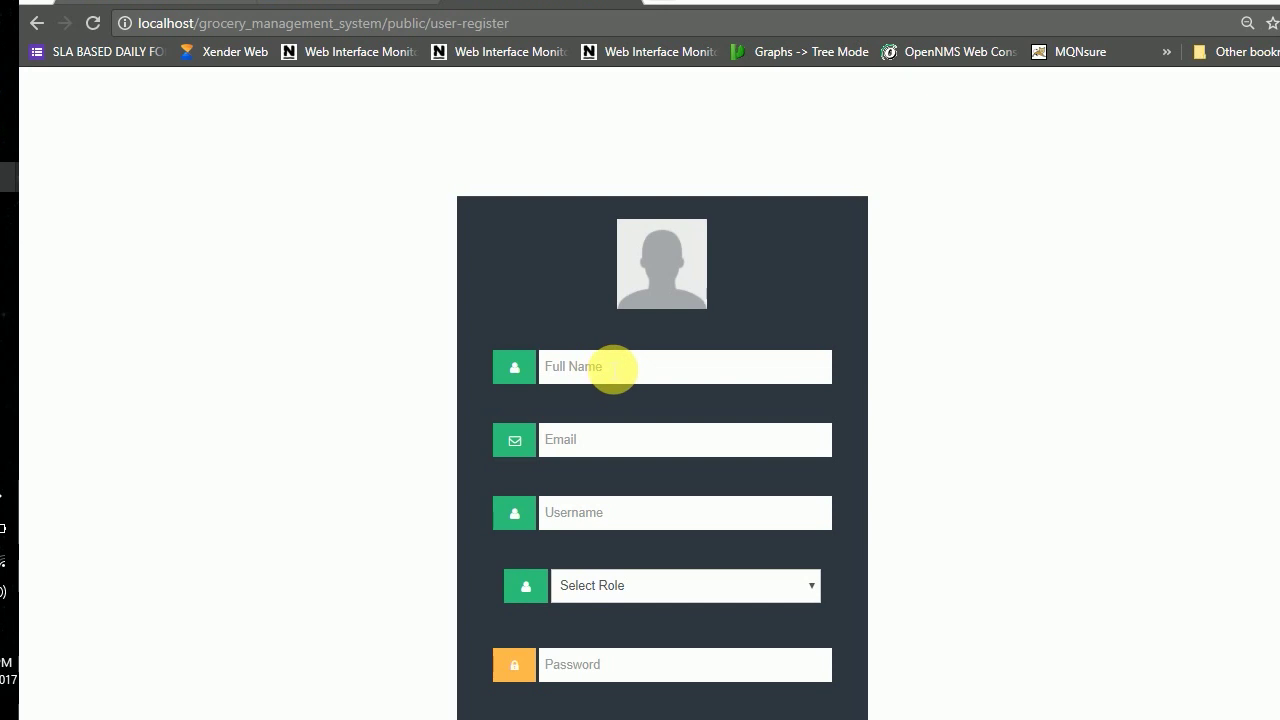
{"action": "scroll", "coordinate": [608, 343], "scroll_direction": "down", "scroll_amount": 2}
{"action": "scroll", "coordinate": [608, 337], "scroll_direction": "up", "scroll_amount": 2}
{"action": "left_click", "coordinate": [639, 369]}
{"action": "scroll", "coordinate": [639, 369], "scroll_direction": "down", "scroll_amount": 2}
{"action": "left_click", "coordinate": [615, 246]}
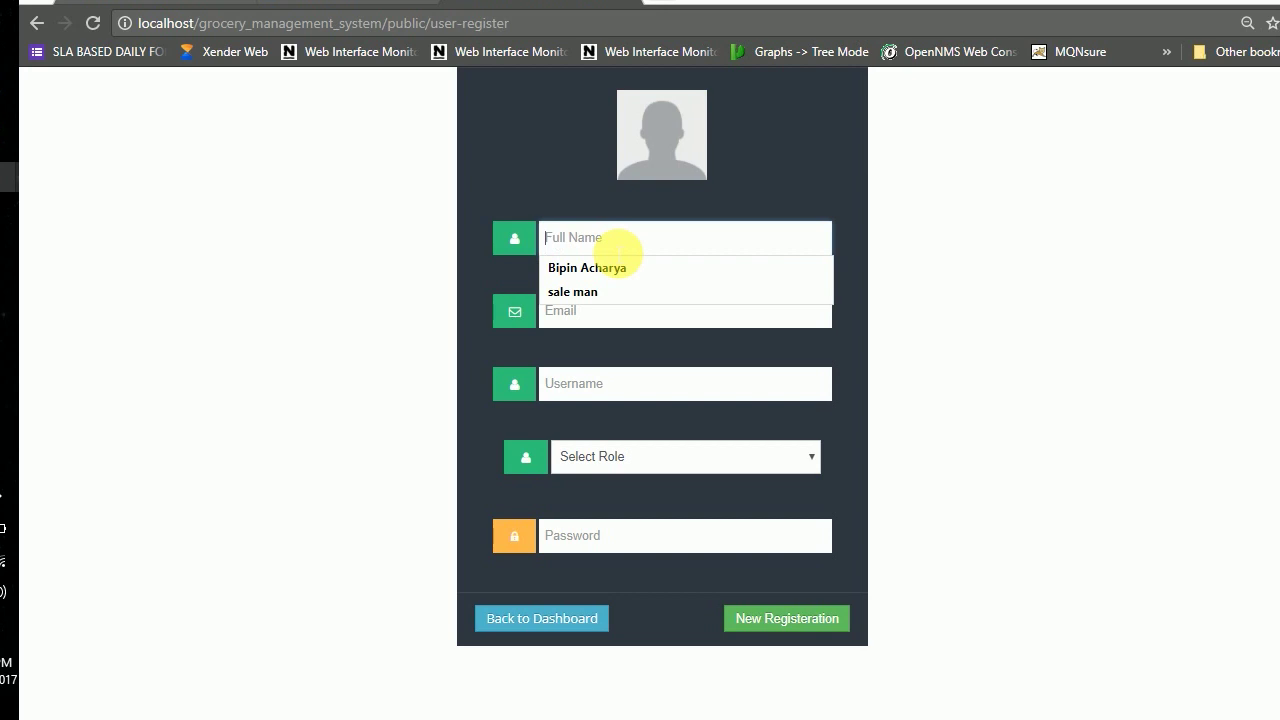
{"action": "left_click", "coordinate": [570, 322]}
{"action": "left_click", "coordinate": [639, 393]}
Open and close the Select Role list without choosing, then submit the empty registration form
{"action": "left_click", "coordinate": [634, 457]}
{"action": "left_click", "coordinate": [663, 343]}
{"action": "left_click", "coordinate": [643, 456]}
{"action": "left_click", "coordinate": [655, 362]}
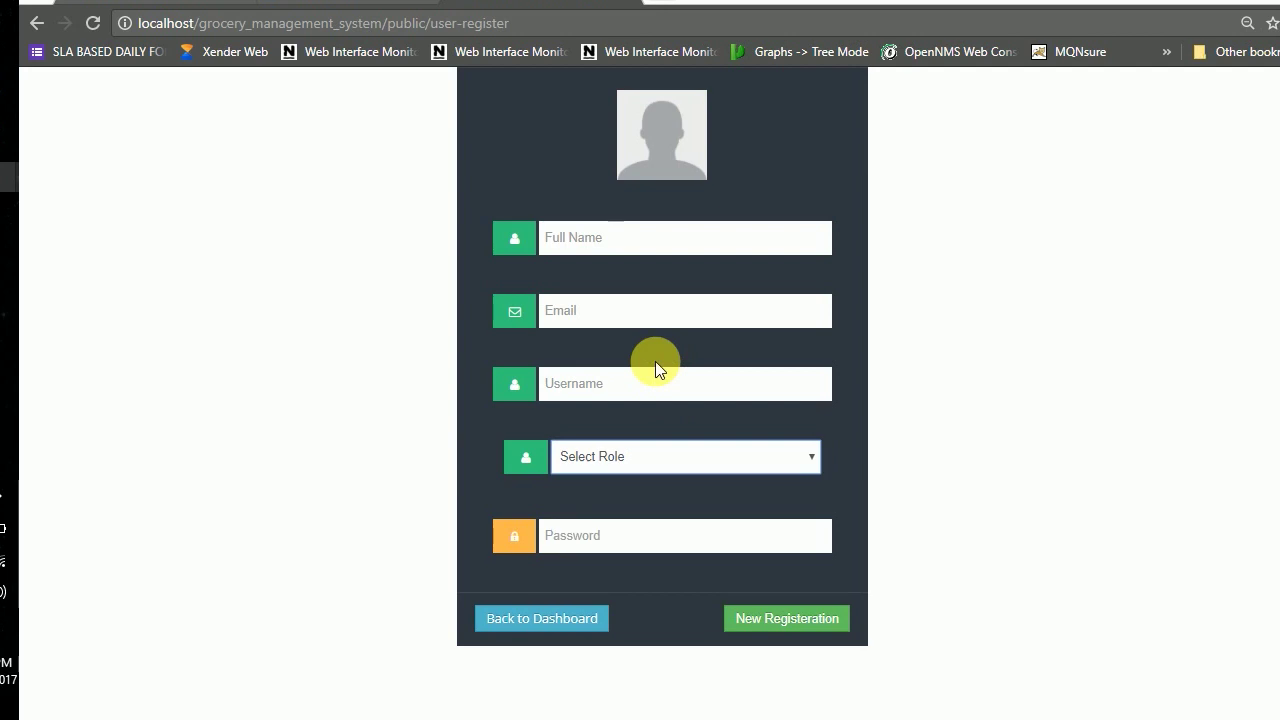
{"action": "left_click", "coordinate": [633, 442]}
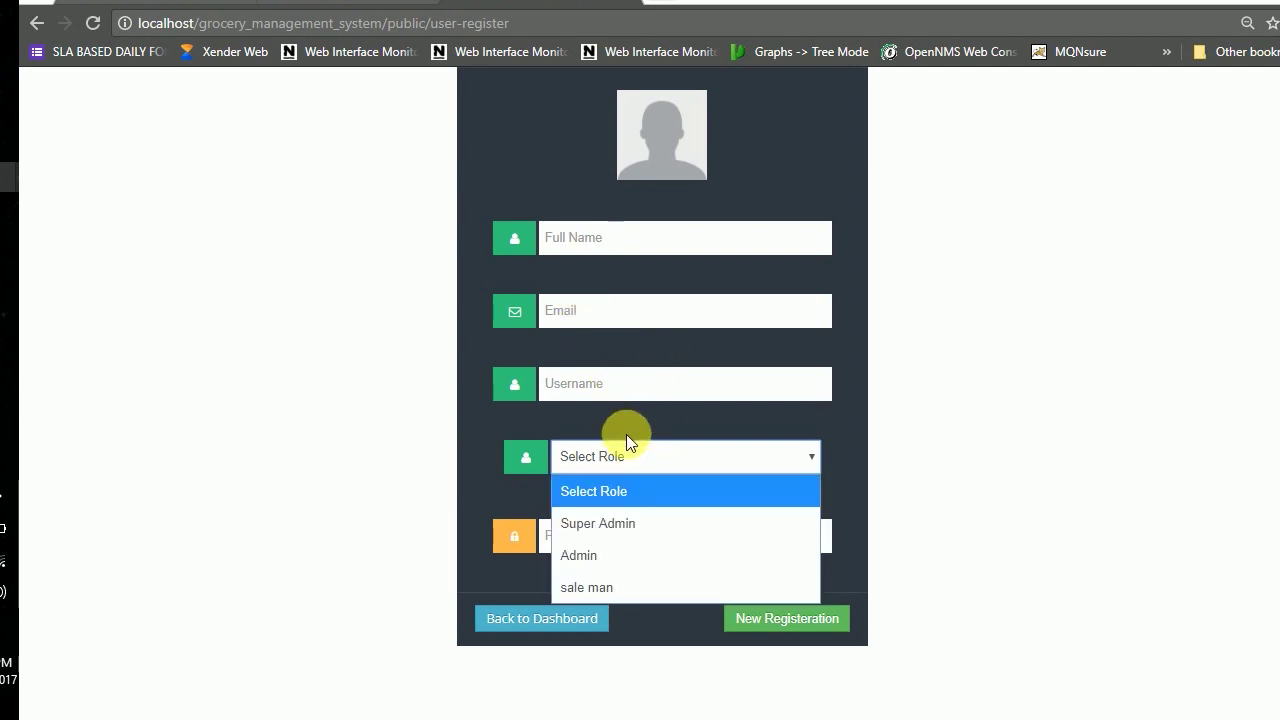
{"action": "left_click", "coordinate": [696, 269]}
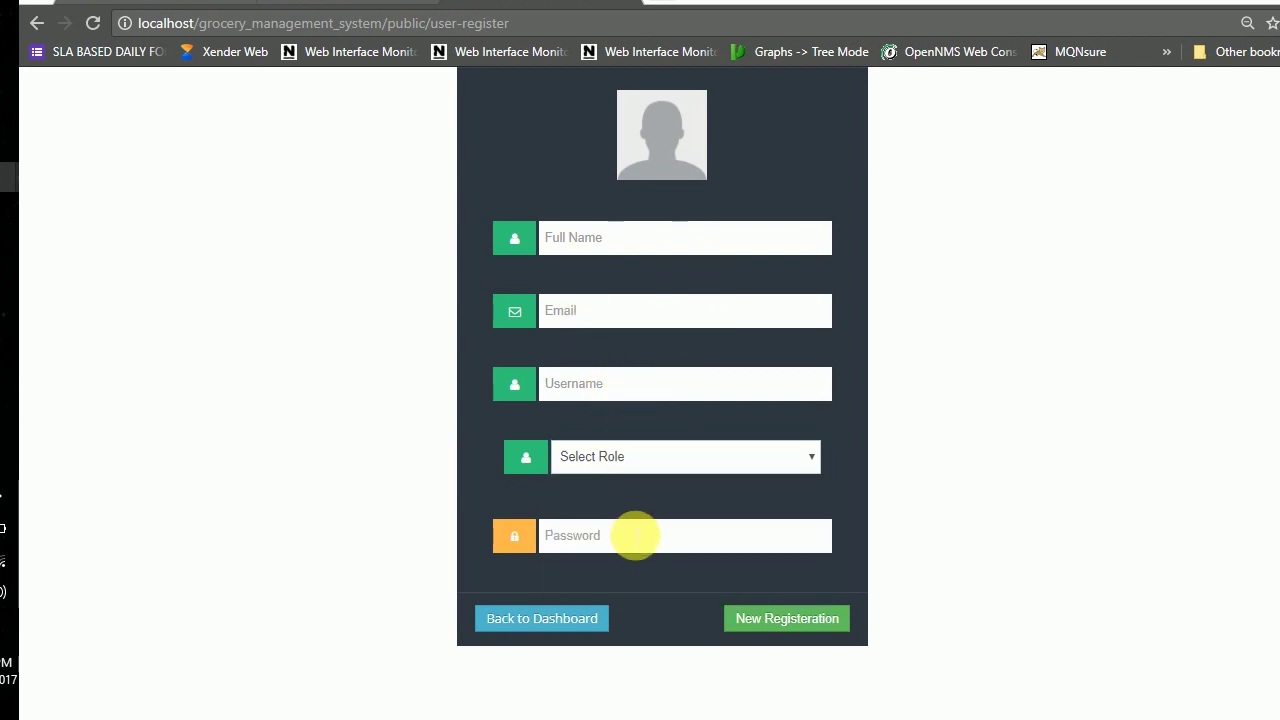
{"action": "left_click", "coordinate": [781, 622]}
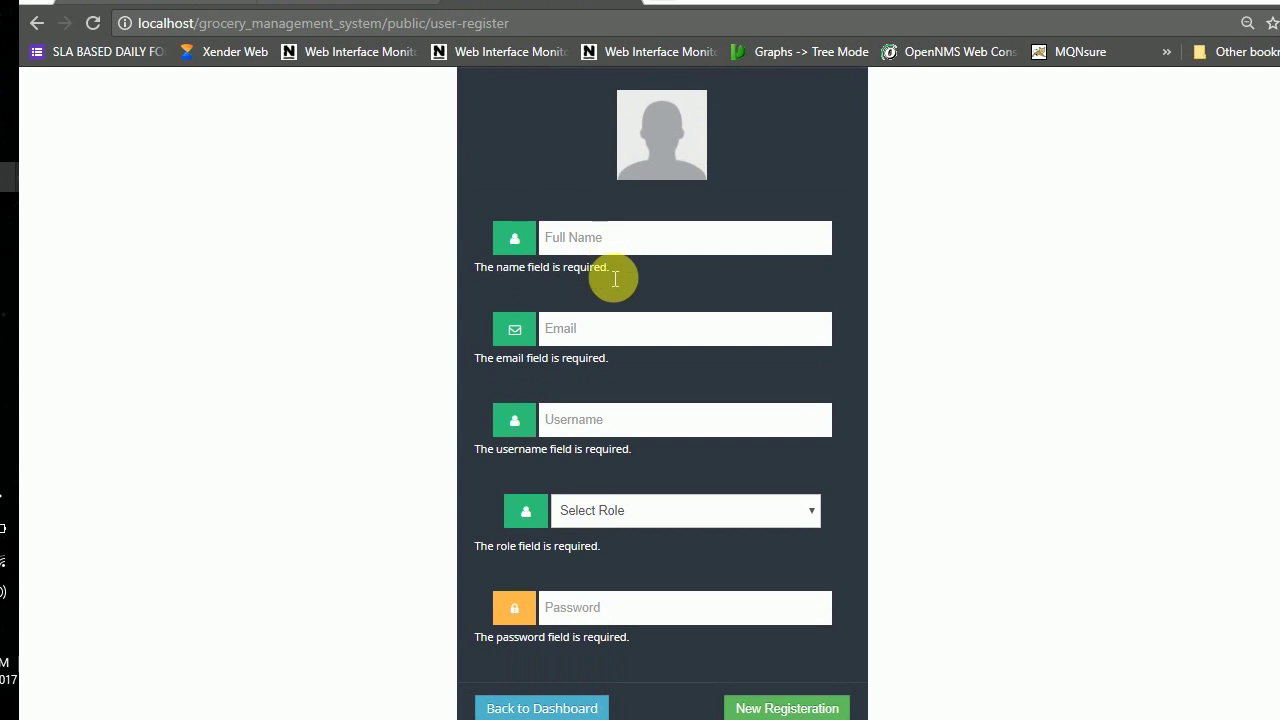
{"action": "left_click", "coordinate": [583, 706]}
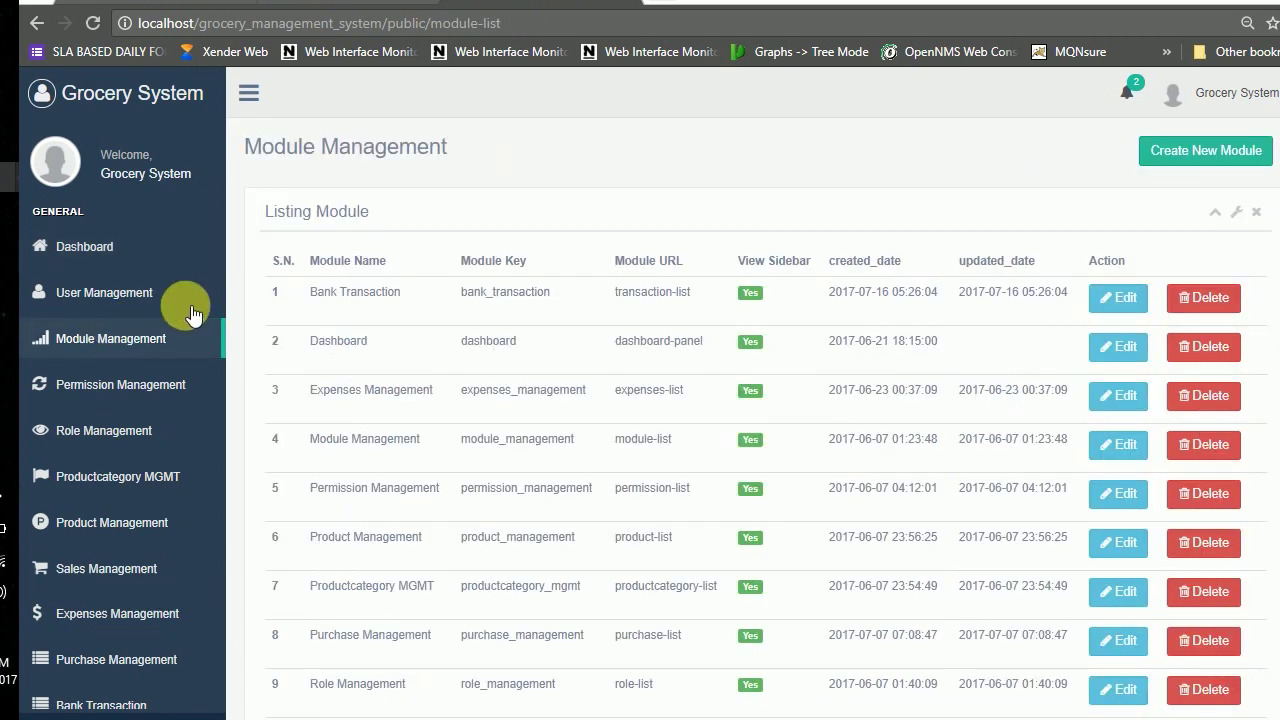
Browse the module list and open the Create New Module form, typing 's' into it
{"action": "scroll", "coordinate": [858, 228], "scroll_direction": "down", "scroll_amount": 2}
{"action": "scroll", "coordinate": [867, 235], "scroll_direction": "up", "scroll_amount": 2}
{"action": "scroll", "coordinate": [865, 244], "scroll_direction": "down", "scroll_amount": 2}
{"action": "scroll", "coordinate": [357, 244], "scroll_direction": "up", "scroll_amount": 2}
{"action": "left_click", "coordinate": [1205, 148]}
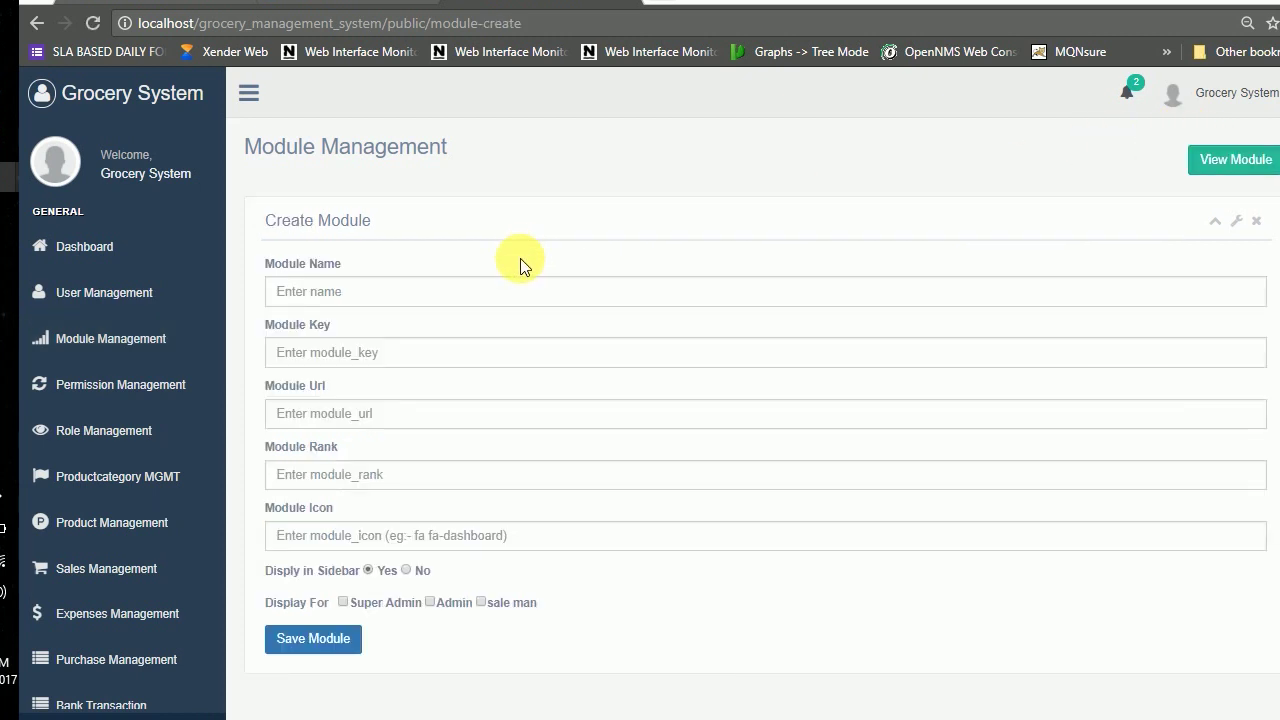
{"action": "type", "text": "s"}
Click through the module URL and icon fields, then return to the module list unsaved
{"action": "scroll", "coordinate": [100, 410], "scroll_direction": "down", "scroll_amount": 1}
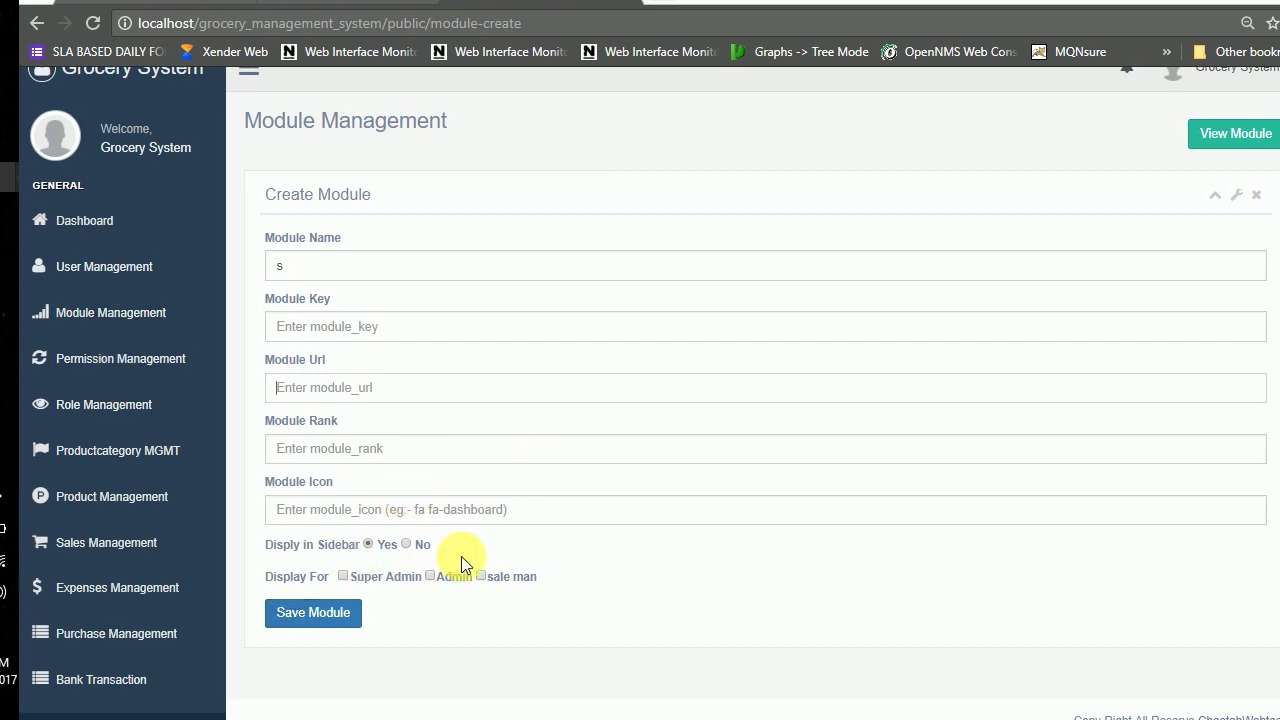
{"action": "left_click", "coordinate": [398, 387]}
{"action": "left_click", "coordinate": [383, 512]}
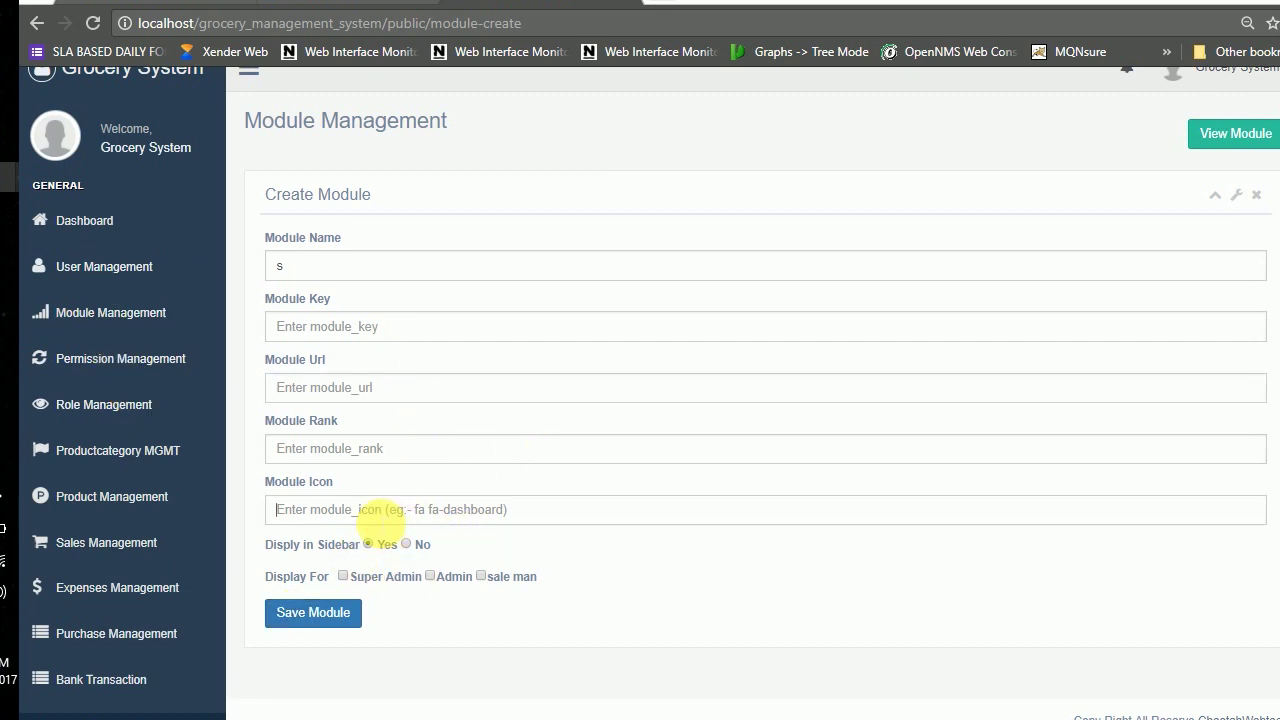
{"action": "scroll", "coordinate": [440, 510], "scroll_direction": "up", "scroll_amount": 1}
{"action": "left_click", "coordinate": [1234, 163]}
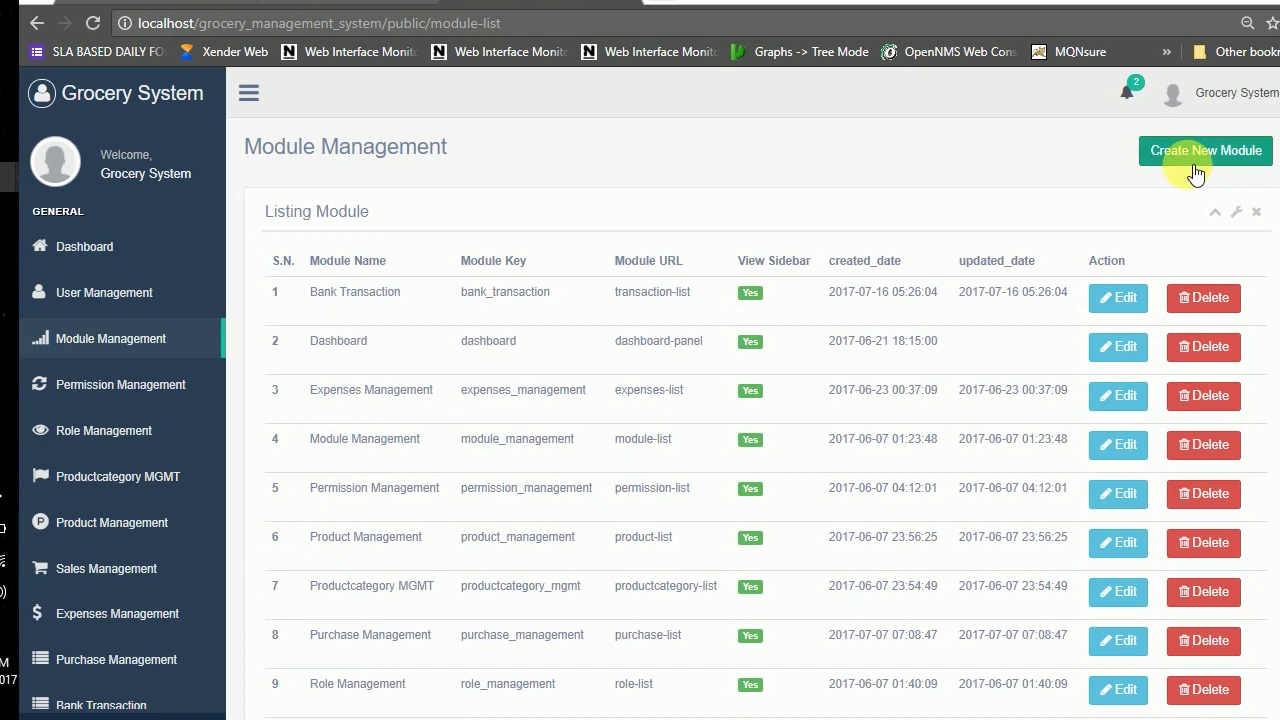
{"action": "left_click", "coordinate": [118, 397]}
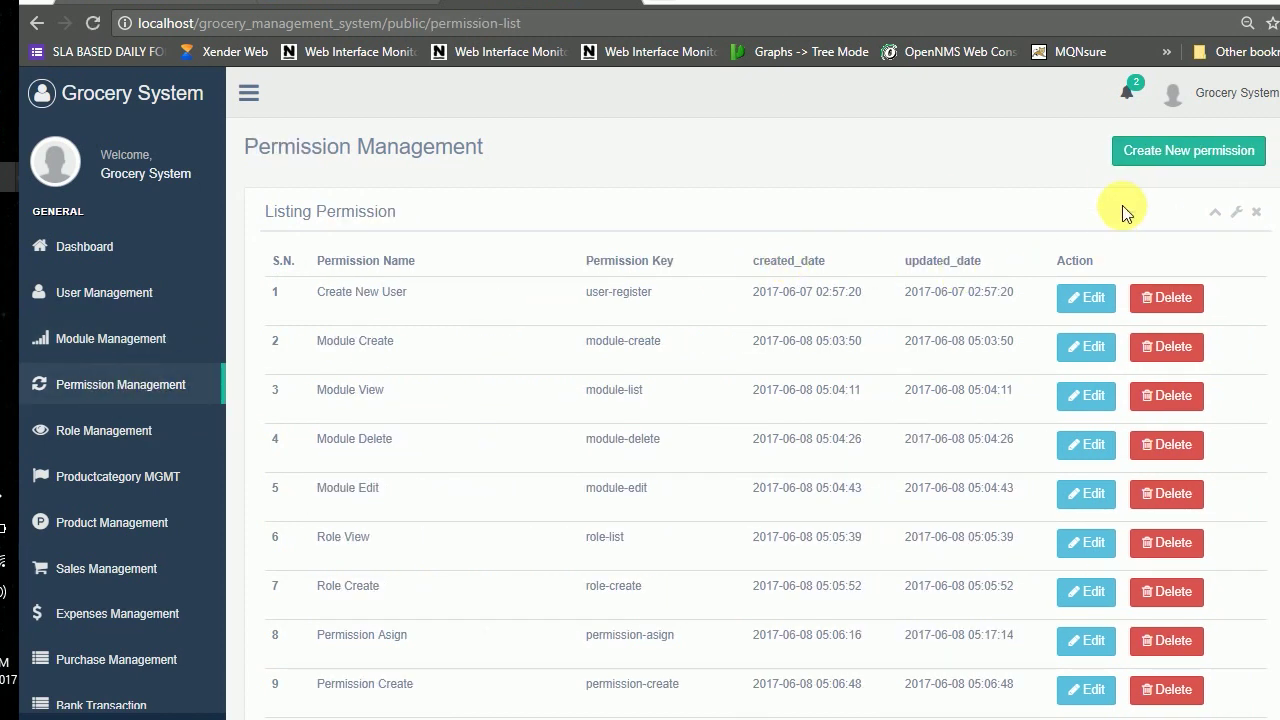
Review the permission list from Create New User to Permission Create, then open Role Management
{"action": "scroll", "coordinate": [420, 334], "scroll_direction": "down", "scroll_amount": 1}
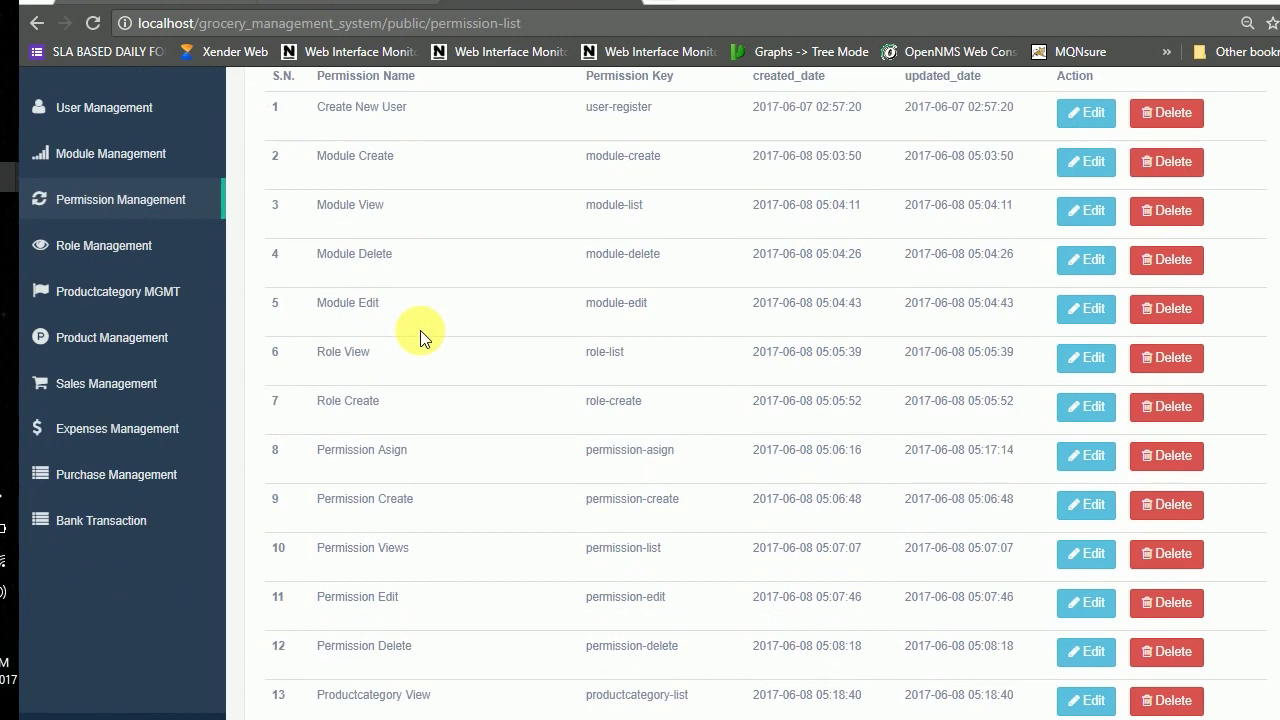
{"action": "scroll", "coordinate": [430, 328], "scroll_direction": "up", "scroll_amount": 1}
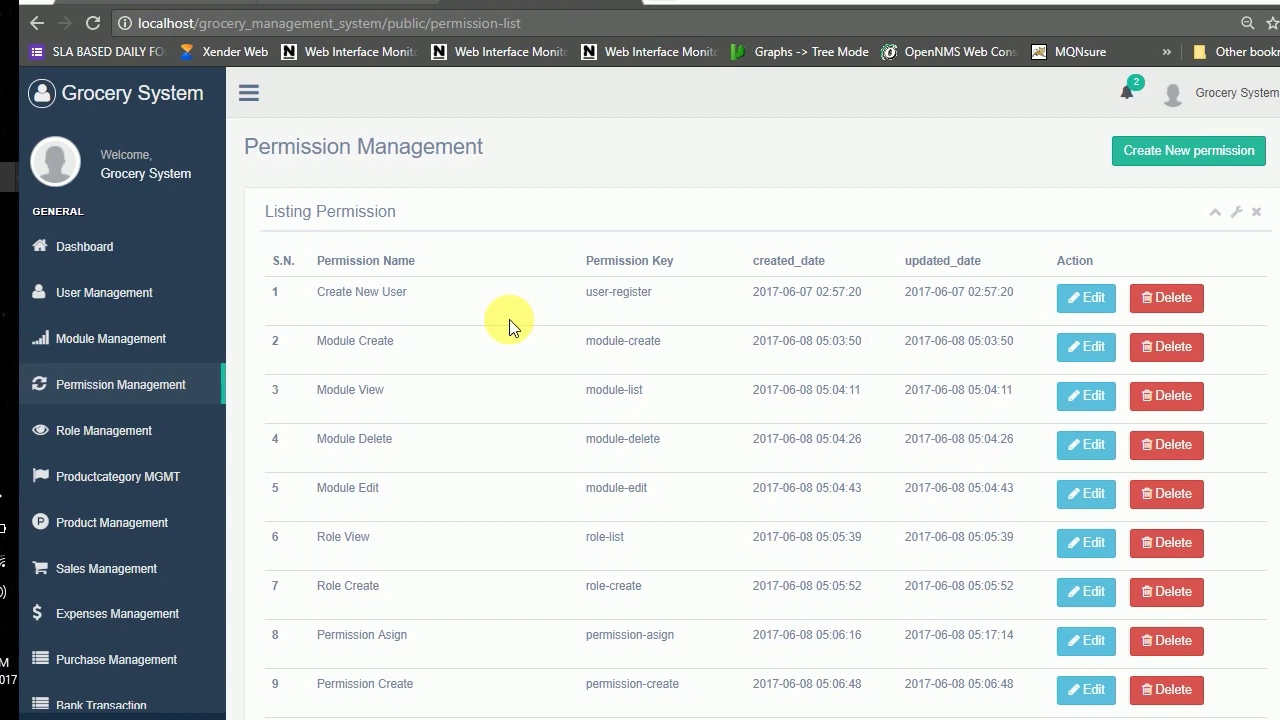
{"action": "scroll", "coordinate": [553, 338], "scroll_direction": "down", "scroll_amount": 10}
{"action": "scroll", "coordinate": [551, 337], "scroll_direction": "up", "scroll_amount": 10}
{"action": "left_click", "coordinate": [117, 444]}
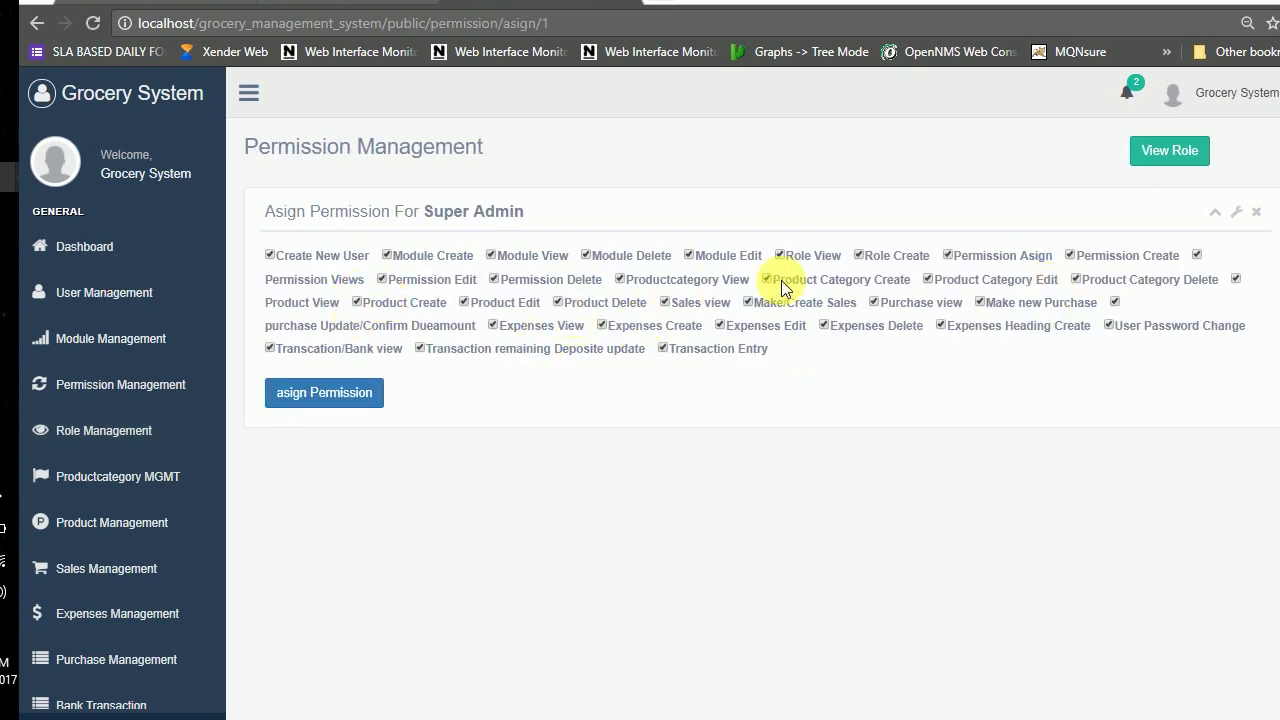
View the Admin role's permission assignment, then return to the role list and scroll it
{"action": "left_click", "coordinate": [1155, 154]}
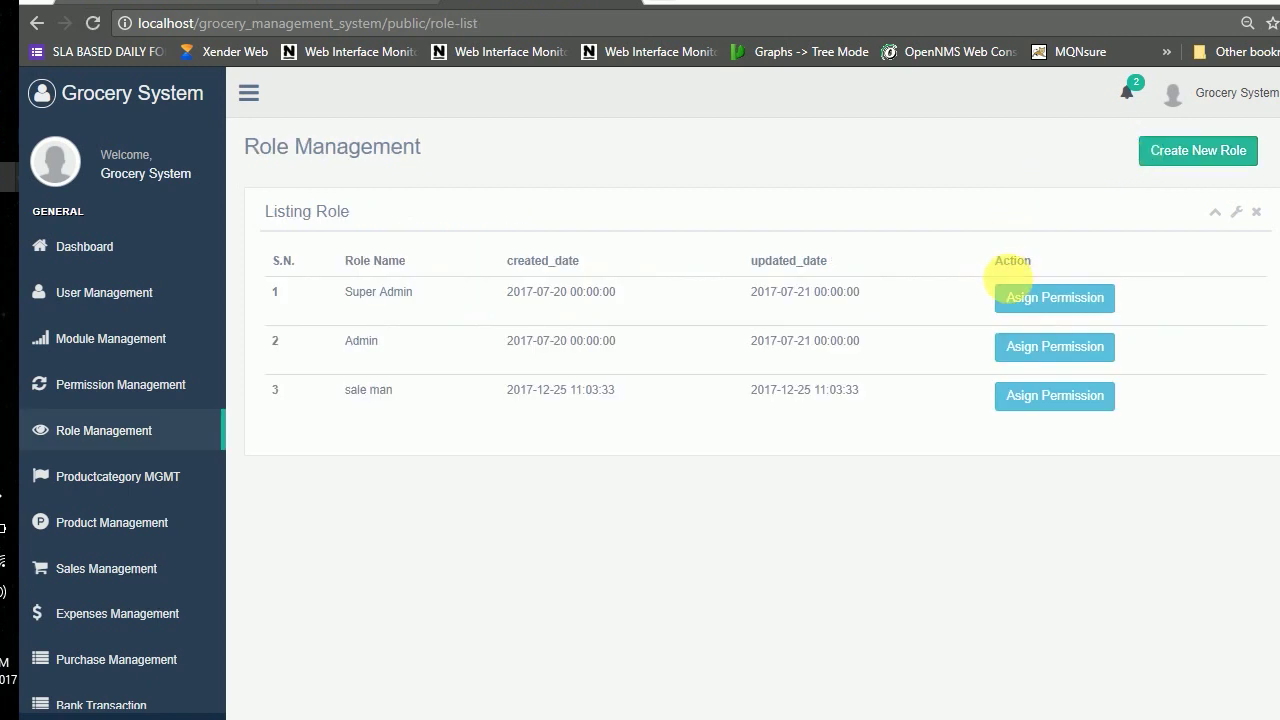
{"action": "left_click", "coordinate": [1057, 350]}
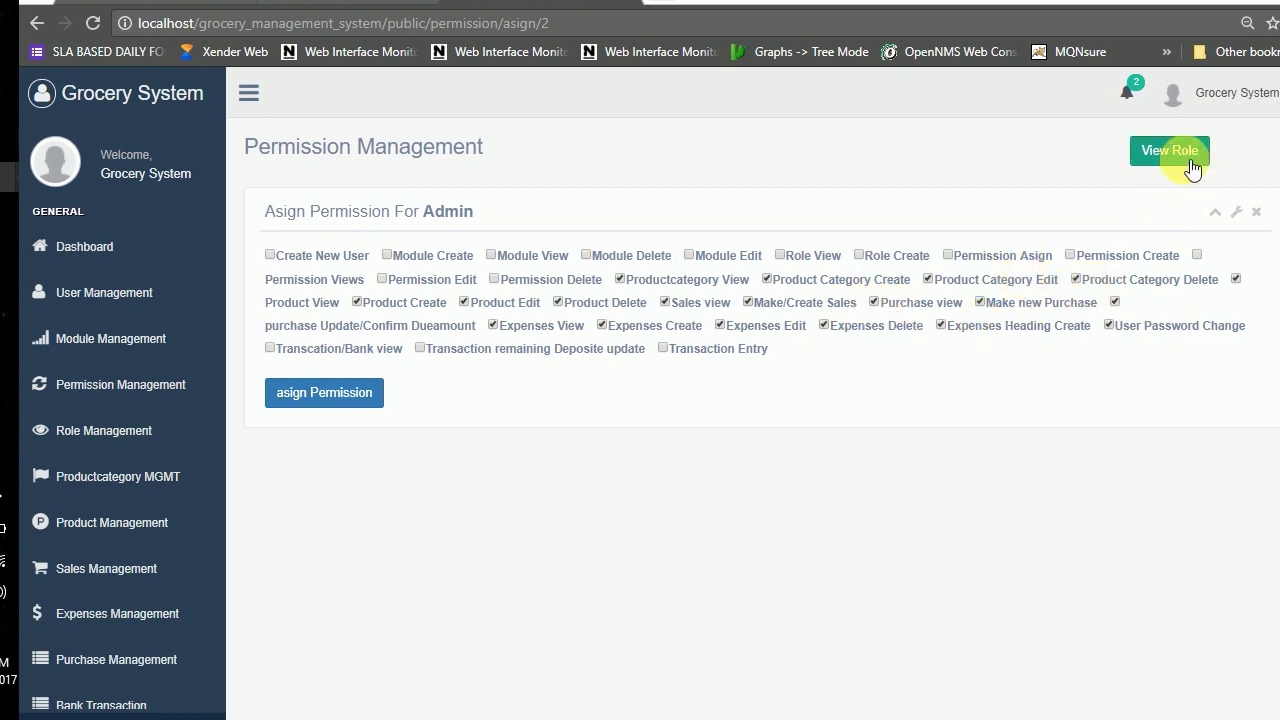
{"action": "left_click", "coordinate": [1150, 163]}
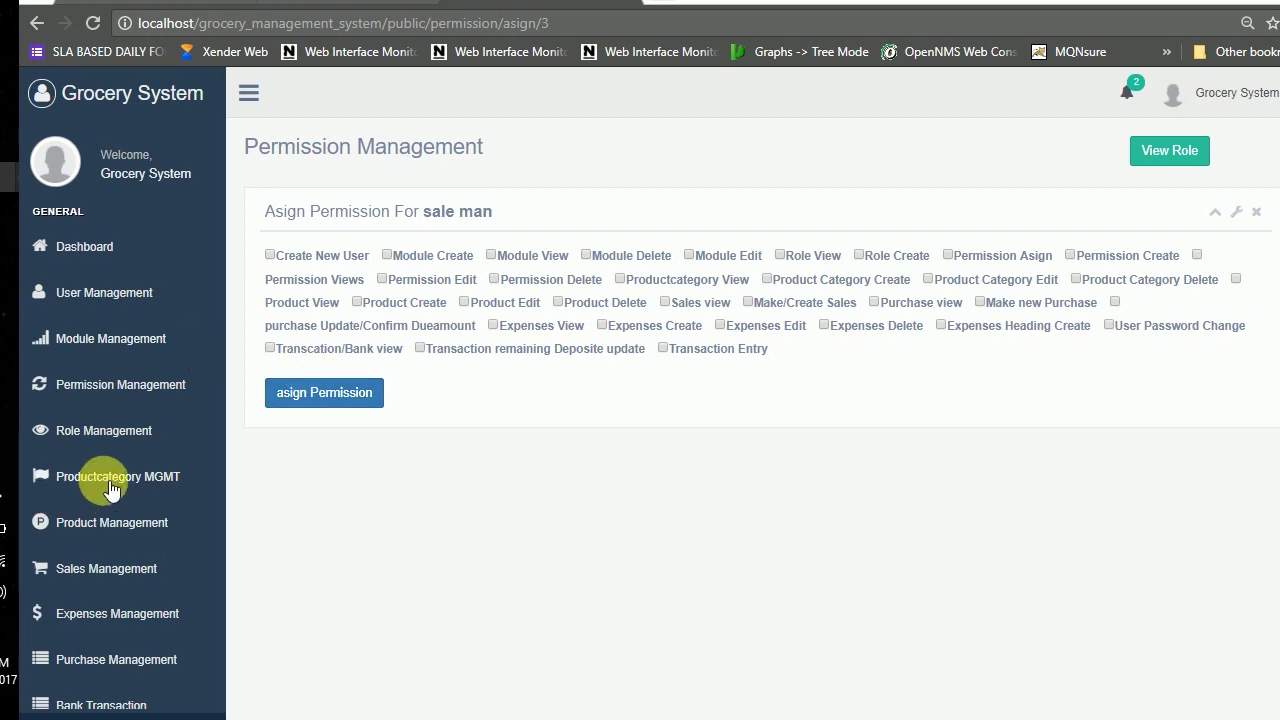
{"action": "scroll", "coordinate": [105, 410], "scroll_direction": "down", "scroll_amount": 1}
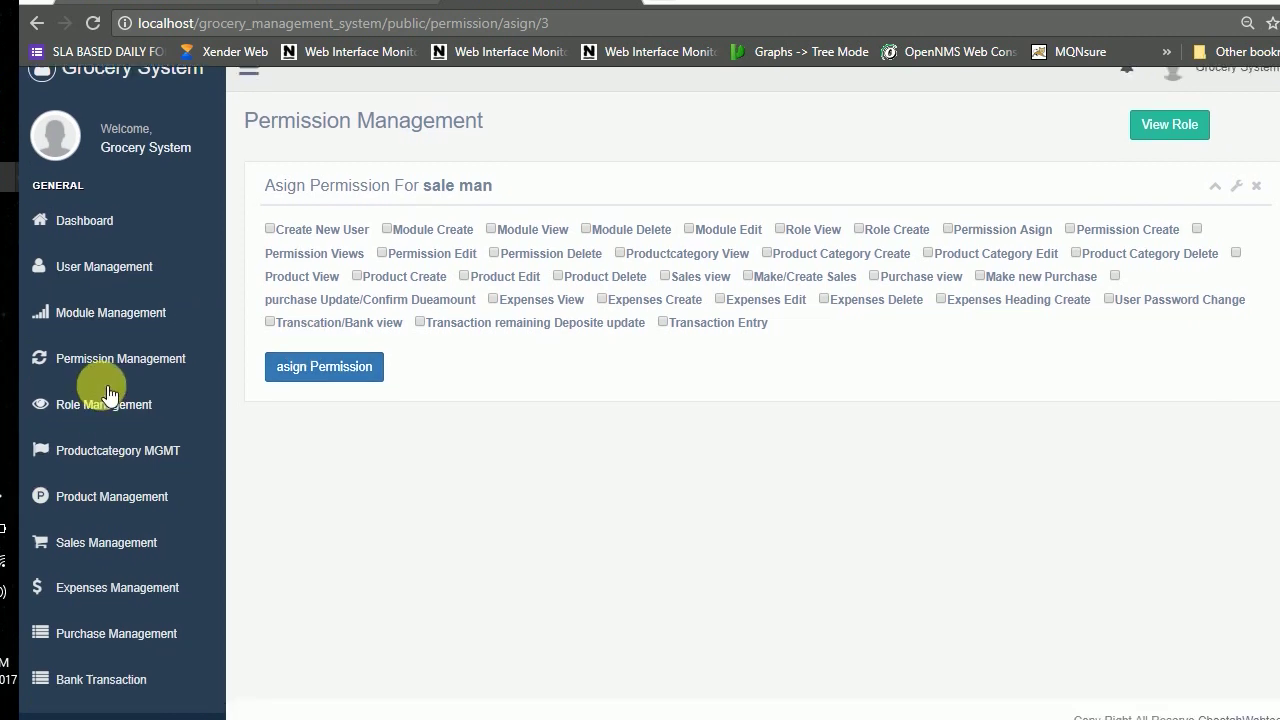
{"action": "left_click", "coordinate": [105, 448]}
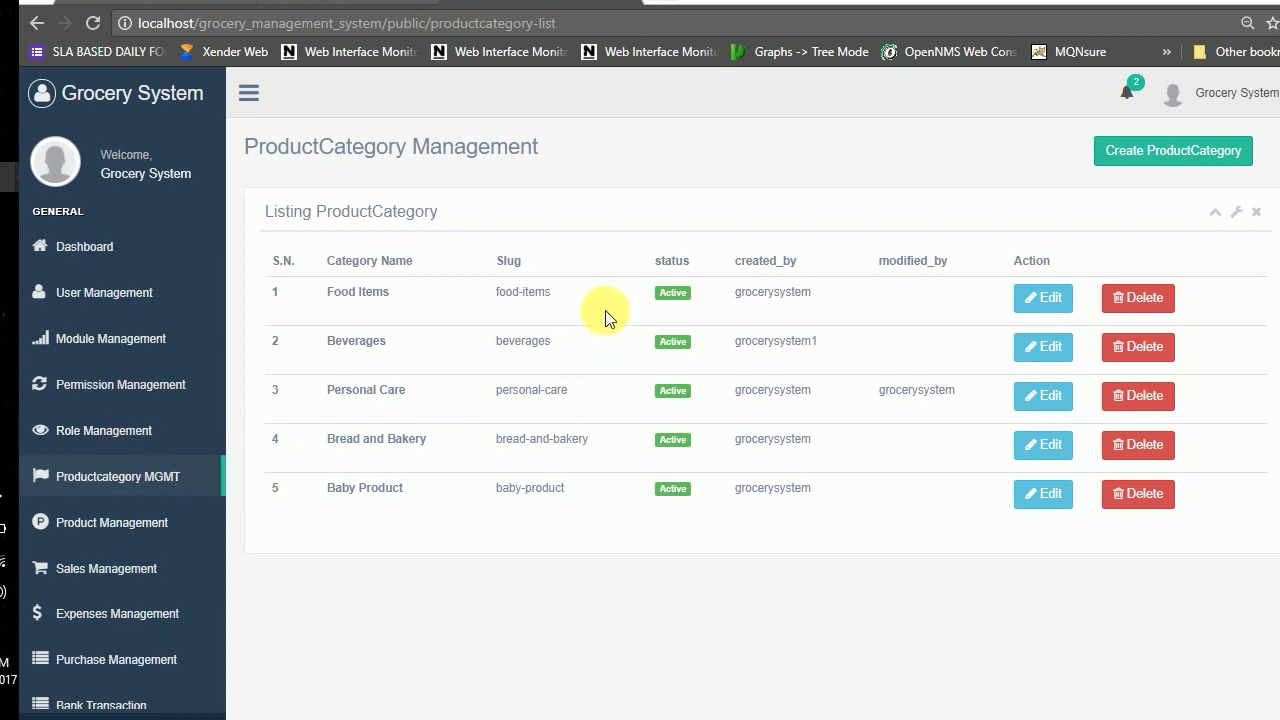
Preview the Create ProductCategory form, return to the category list, then view the product list
{"action": "left_click", "coordinate": [1152, 152]}
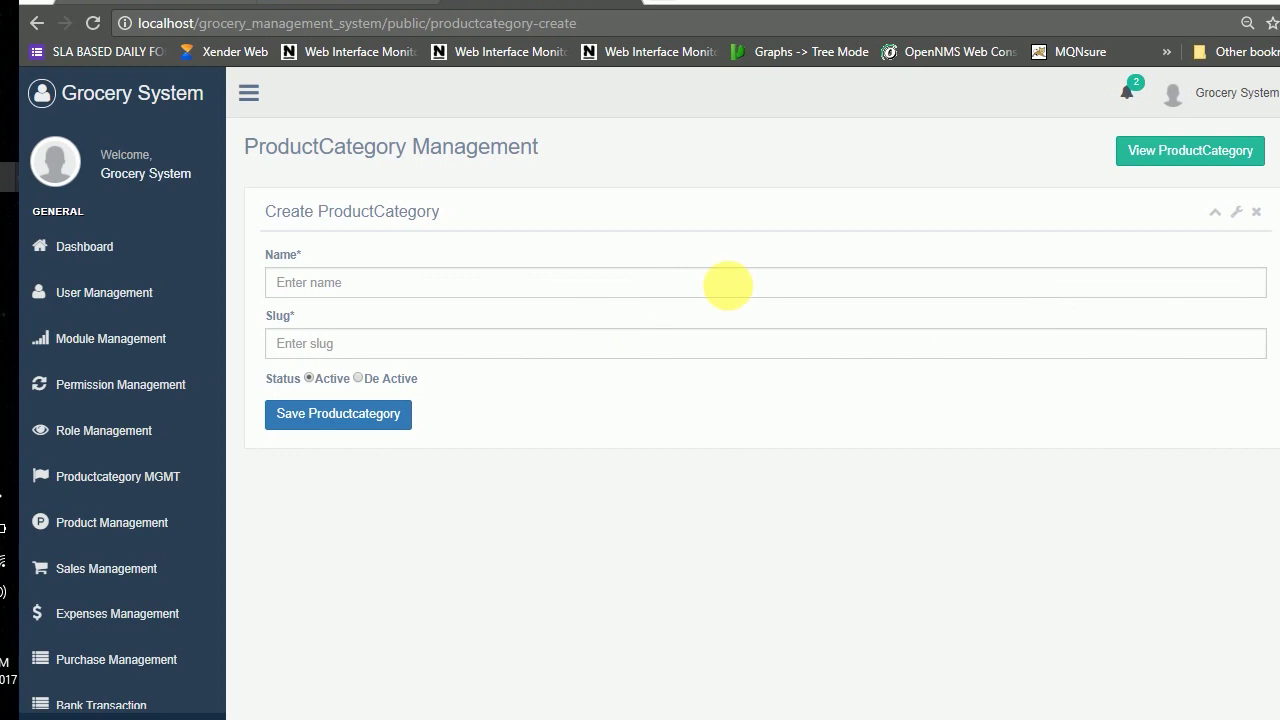
{"action": "left_click", "coordinate": [1137, 155]}
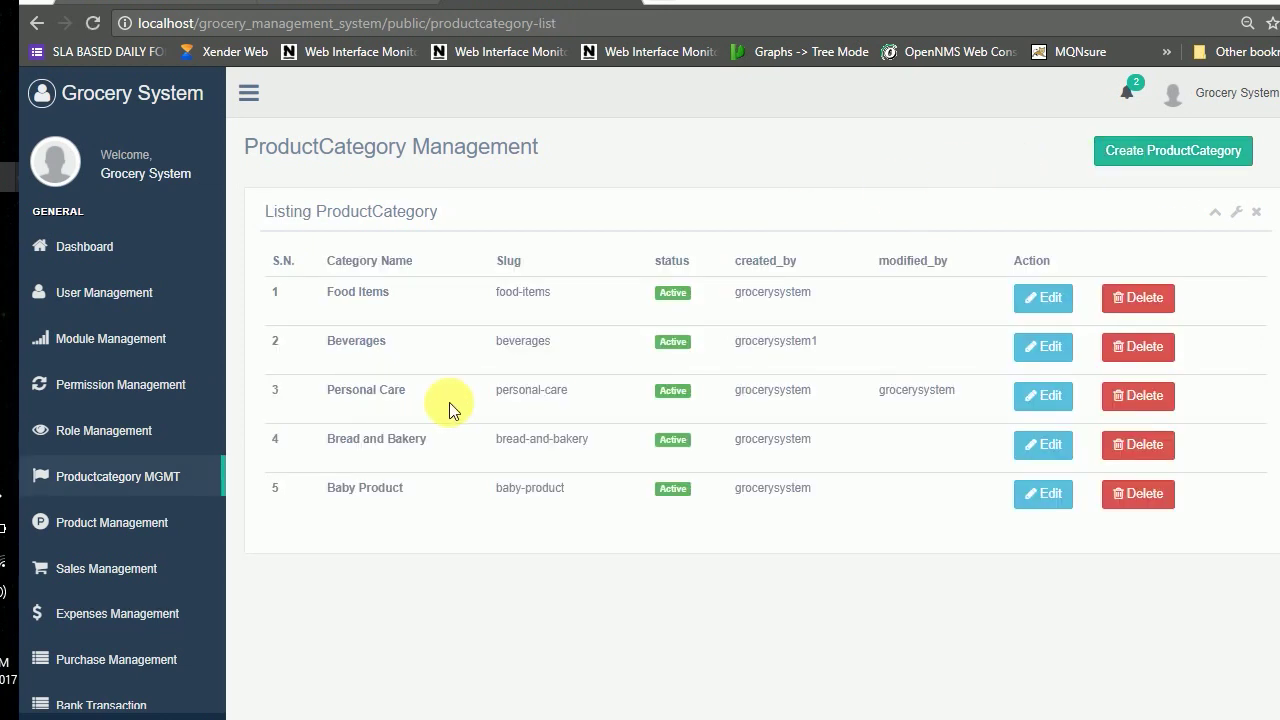
{"action": "left_click", "coordinate": [112, 522]}
{"action": "scroll", "coordinate": [954, 349], "scroll_direction": "down", "scroll_amount": 1}
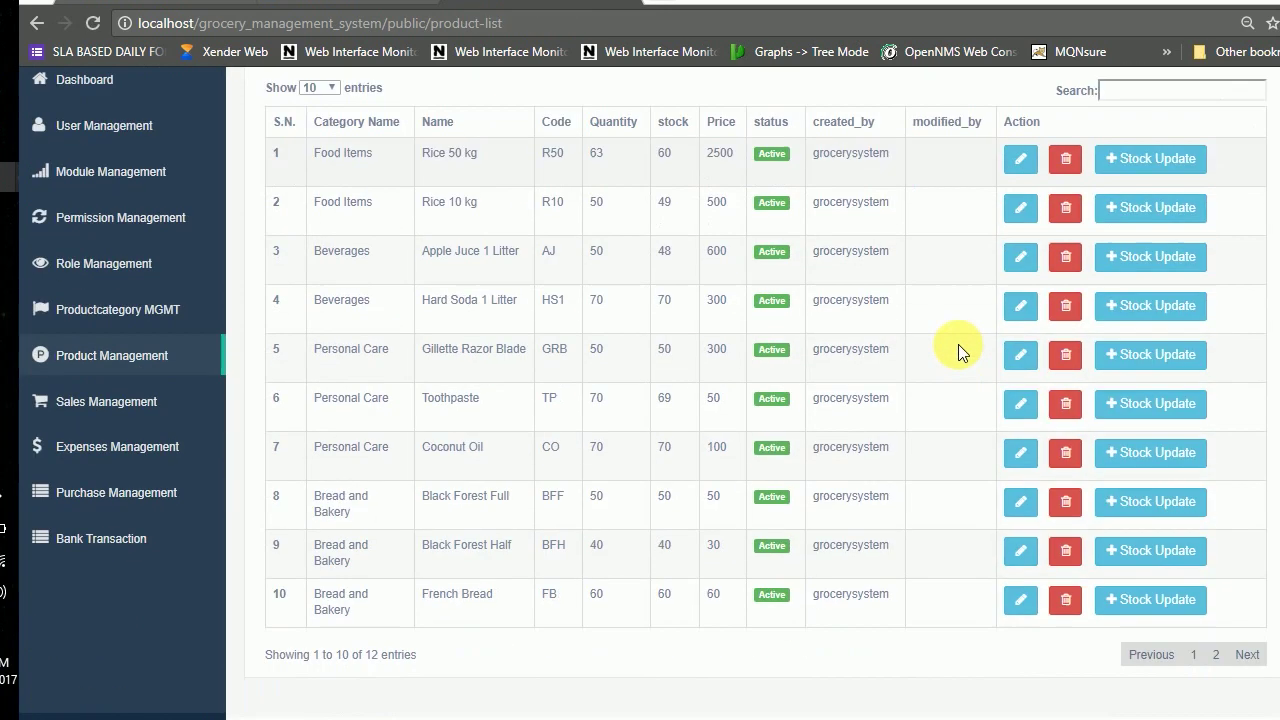
Open the Create Product form and choose Food Items as the category, leaving Name empty
{"action": "scroll", "coordinate": [958, 344], "scroll_direction": "up", "scroll_amount": 1}
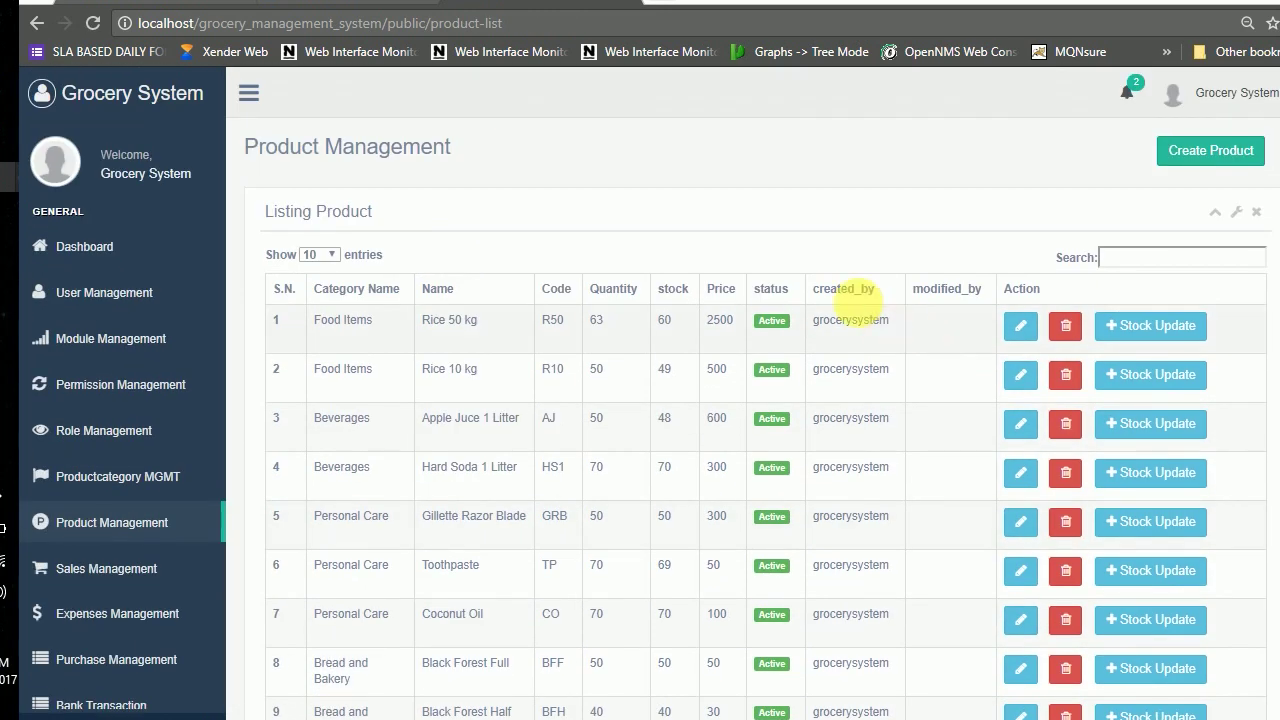
{"action": "left_click", "coordinate": [1200, 163]}
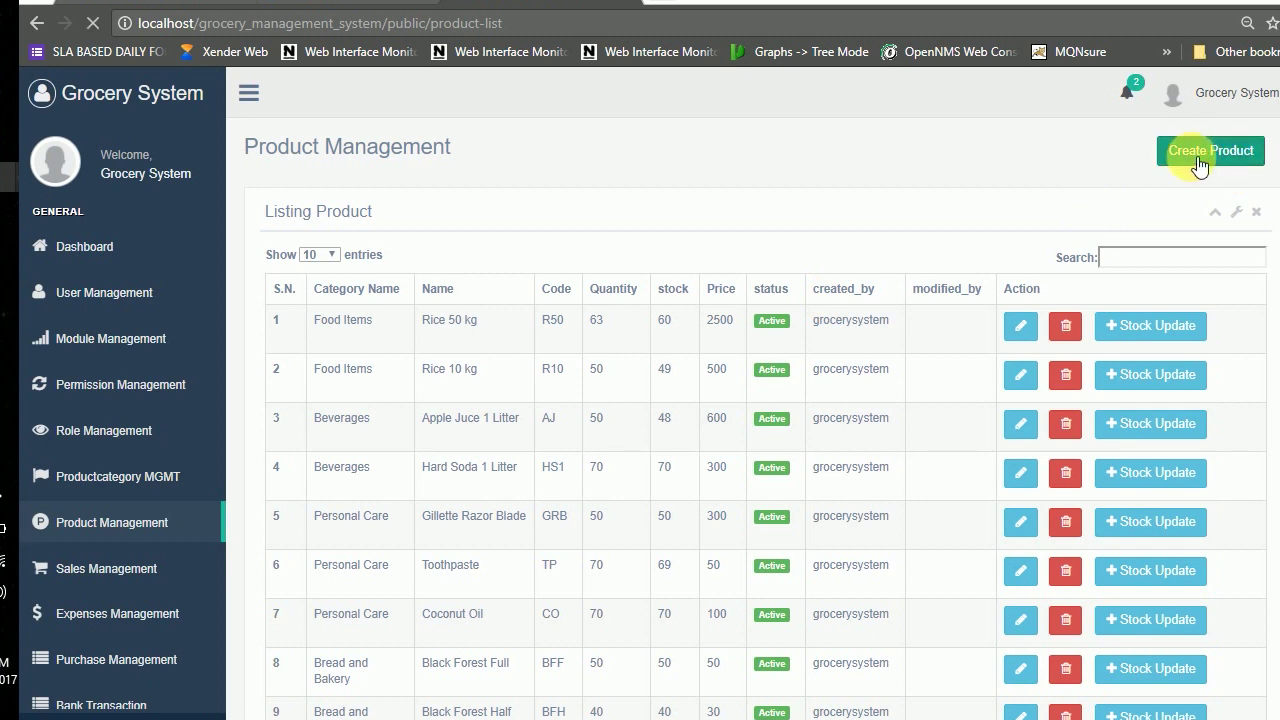
{"action": "left_click", "coordinate": [430, 280]}
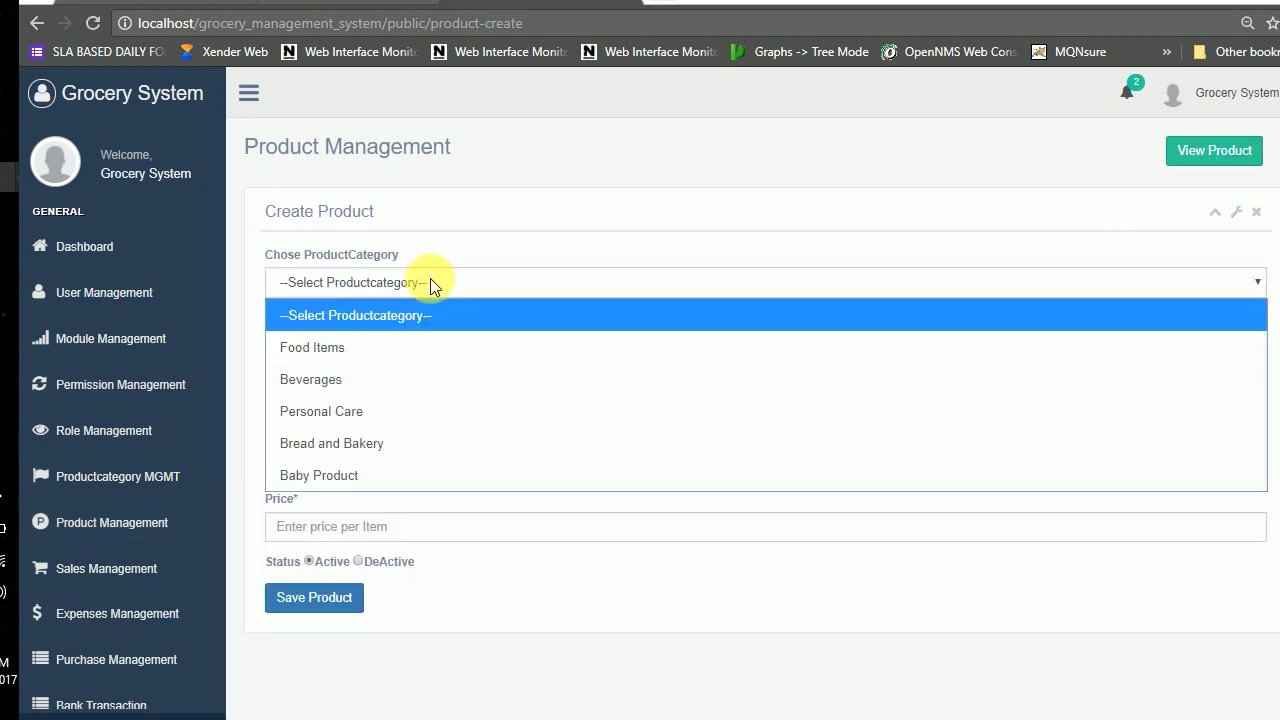
{"action": "left_click", "coordinate": [431, 346]}
{"action": "left_click", "coordinate": [435, 345]}
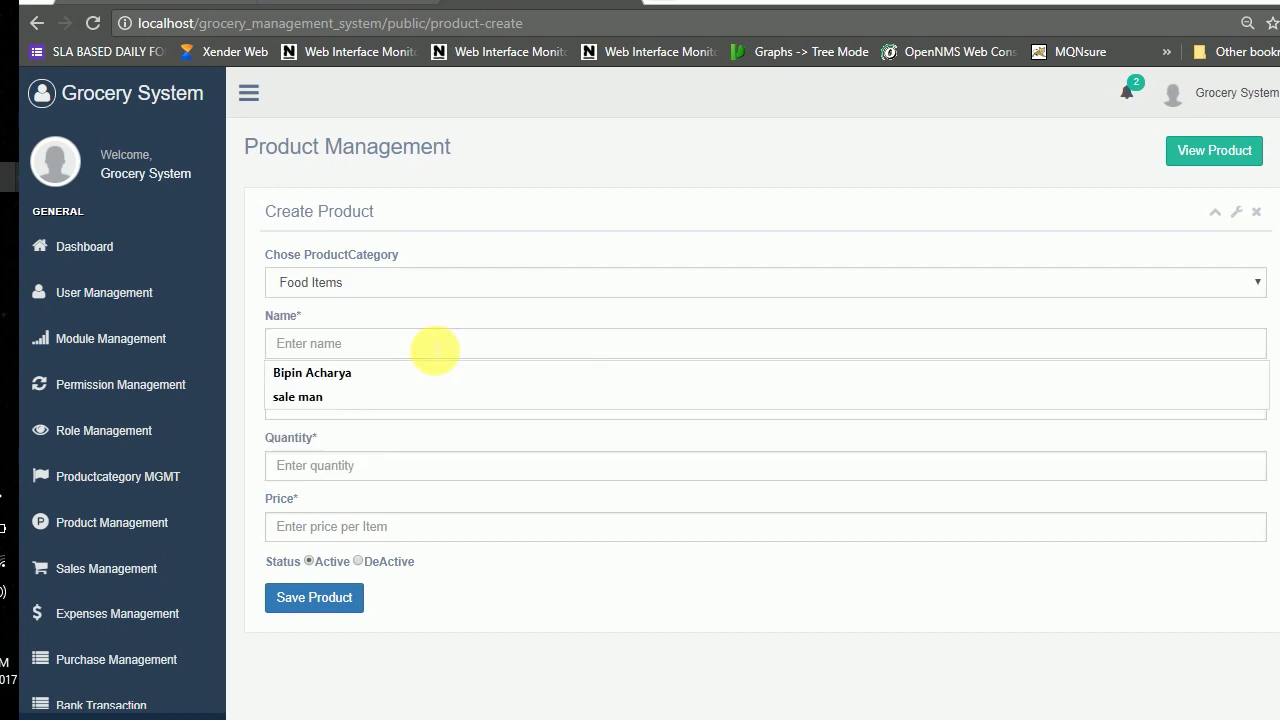
{"action": "left_click", "coordinate": [420, 320]}
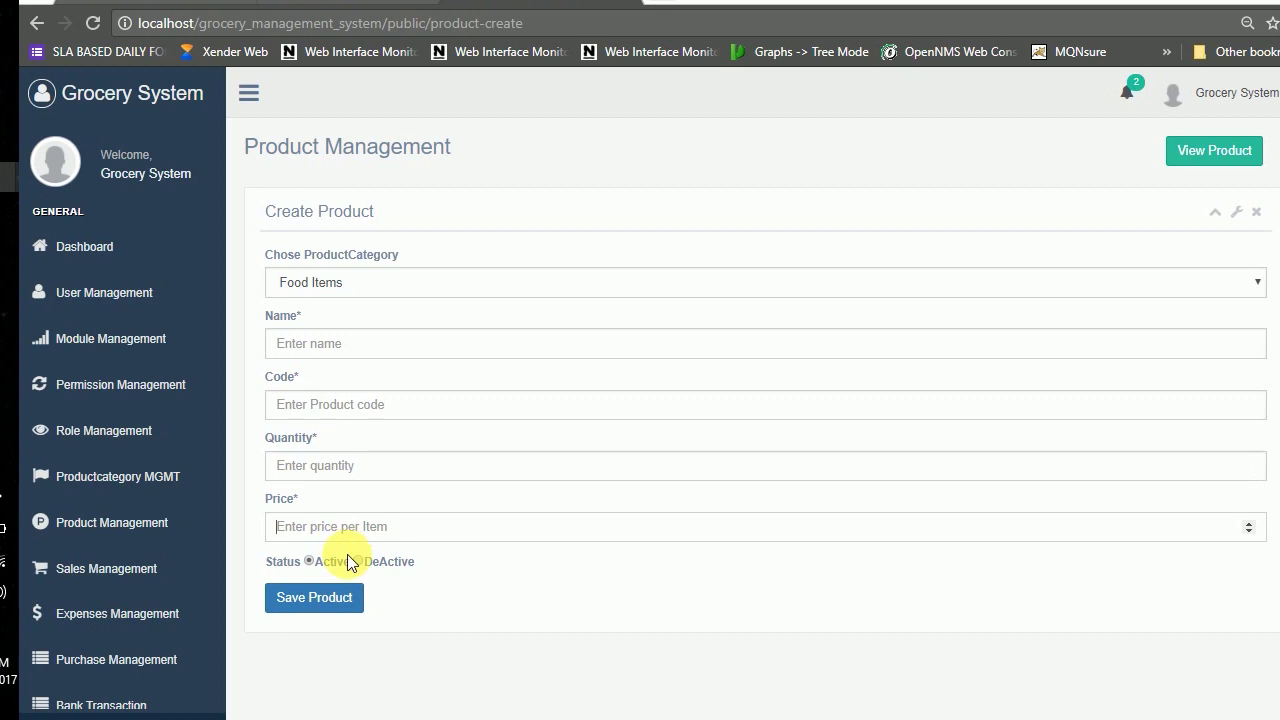
{"action": "scroll", "coordinate": [160, 365], "scroll_direction": "down", "scroll_amount": 1}
Sell one Rice 10 kg (code R10) with MakeSales and check the 3600 sales bucket total
{"action": "left_click", "coordinate": [106, 541]}
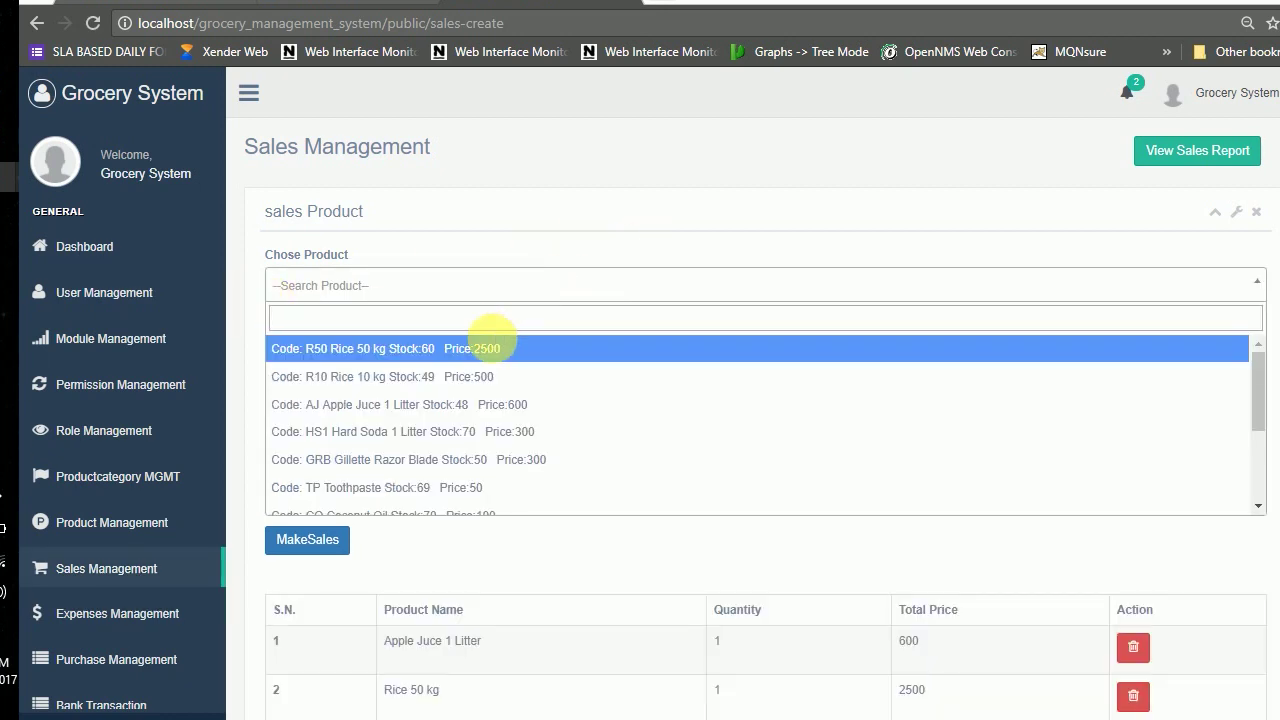
{"action": "left_click", "coordinate": [479, 384]}
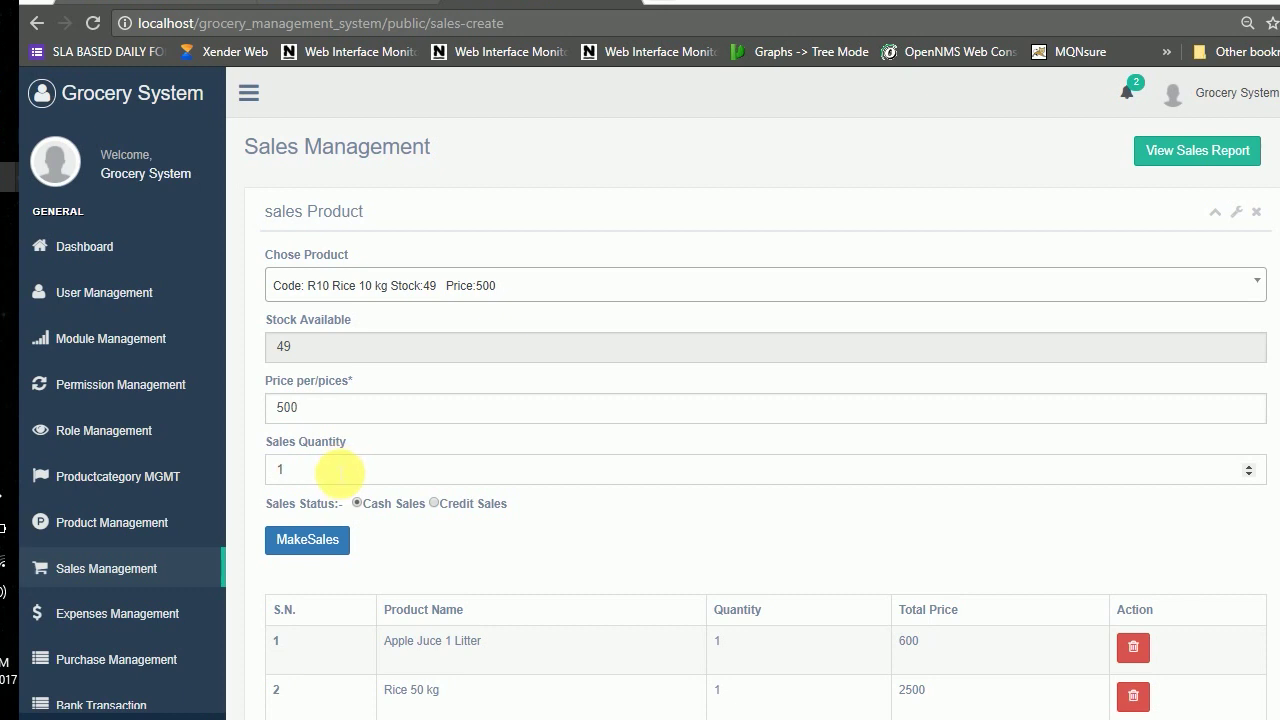
{"action": "scroll", "coordinate": [374, 423], "scroll_direction": "down", "scroll_amount": 1}
{"action": "left_click", "coordinate": [320, 416]}
{"action": "scroll", "coordinate": [470, 390], "scroll_direction": "down", "scroll_amount": 1}
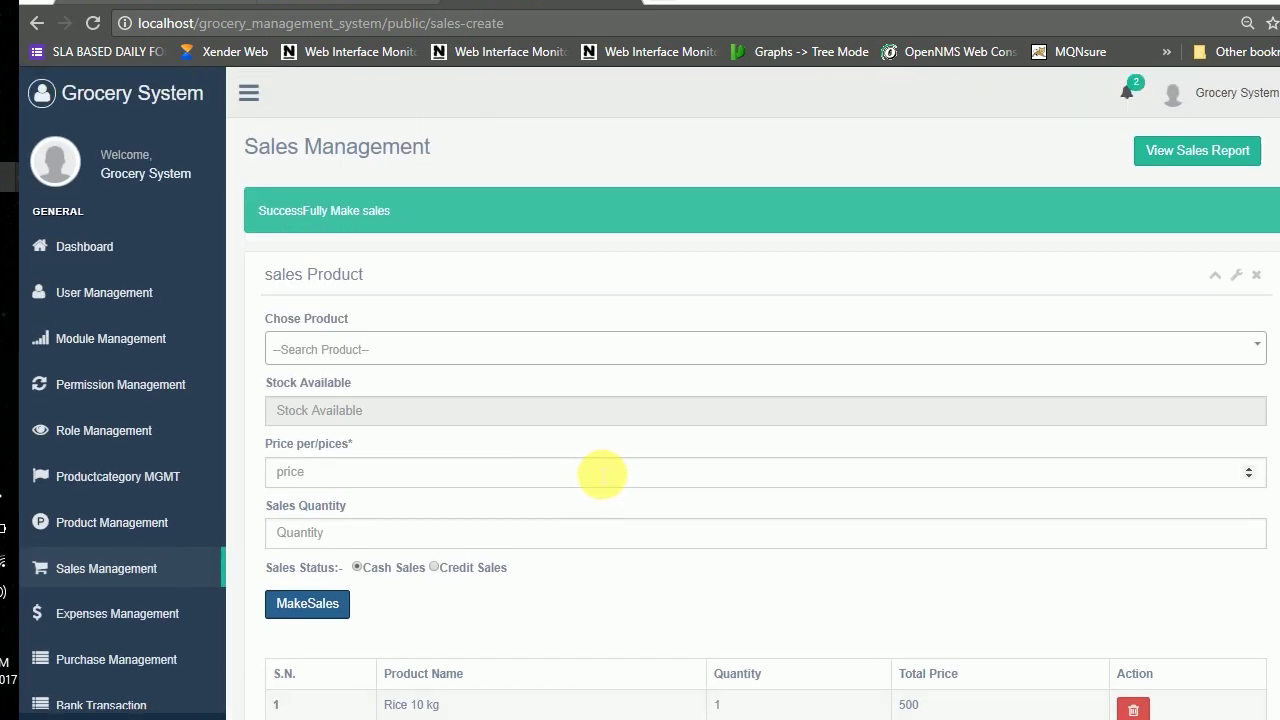
{"action": "scroll", "coordinate": [600, 465], "scroll_direction": "down", "scroll_amount": 2}
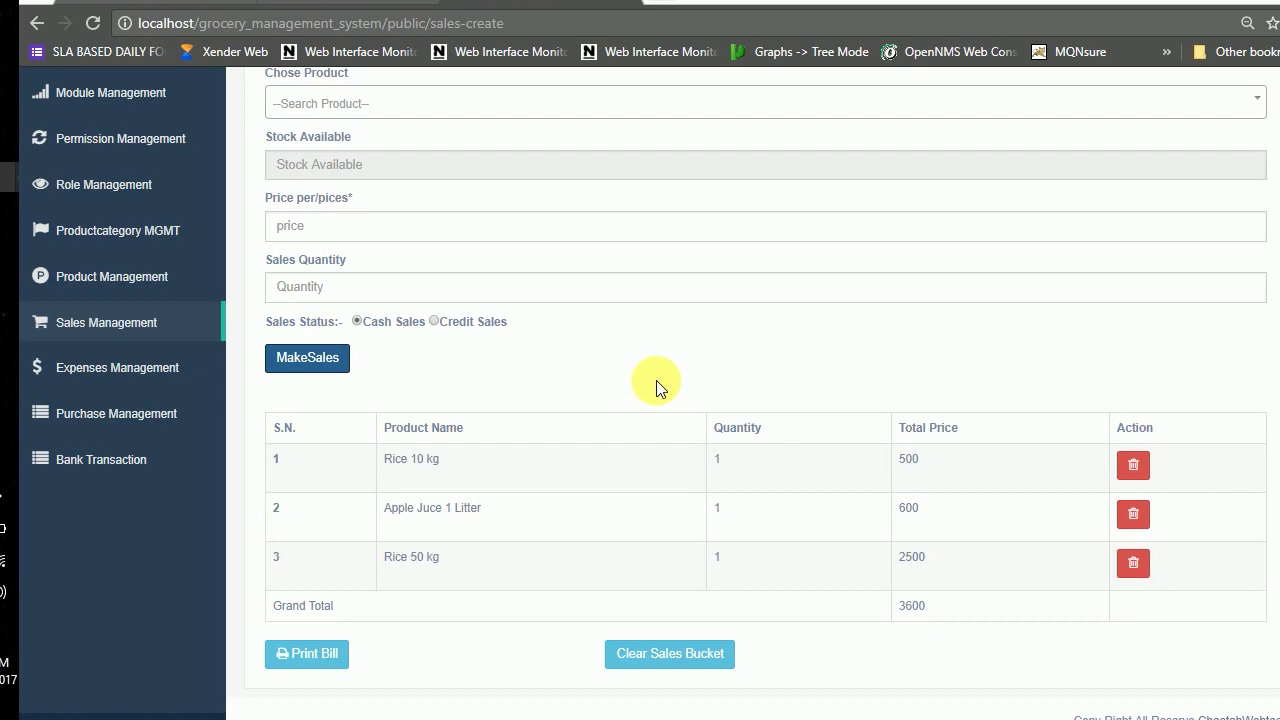
{"action": "scroll", "coordinate": [656, 380], "scroll_direction": "up", "scroll_amount": 3}
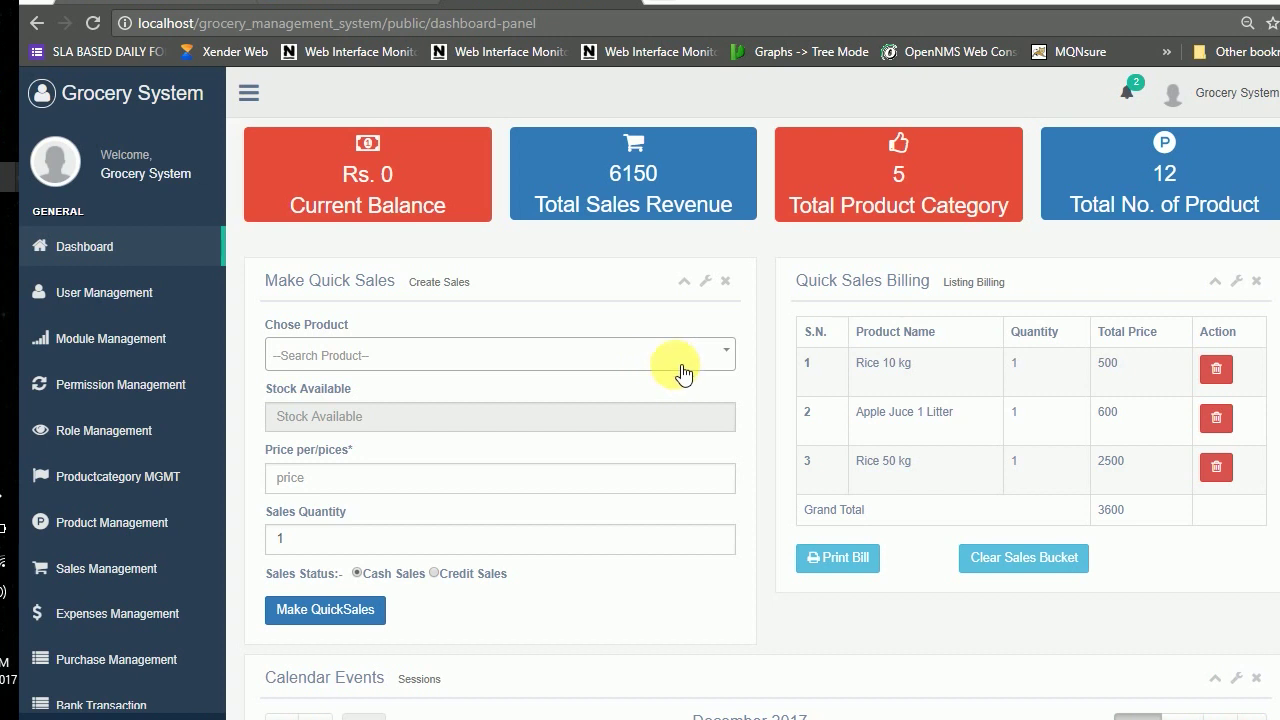
{"action": "scroll", "coordinate": [86, 414], "scroll_direction": "down", "scroll_amount": 3}
{"action": "scroll", "coordinate": [105, 430], "scroll_direction": "up", "scroll_amount": 2}
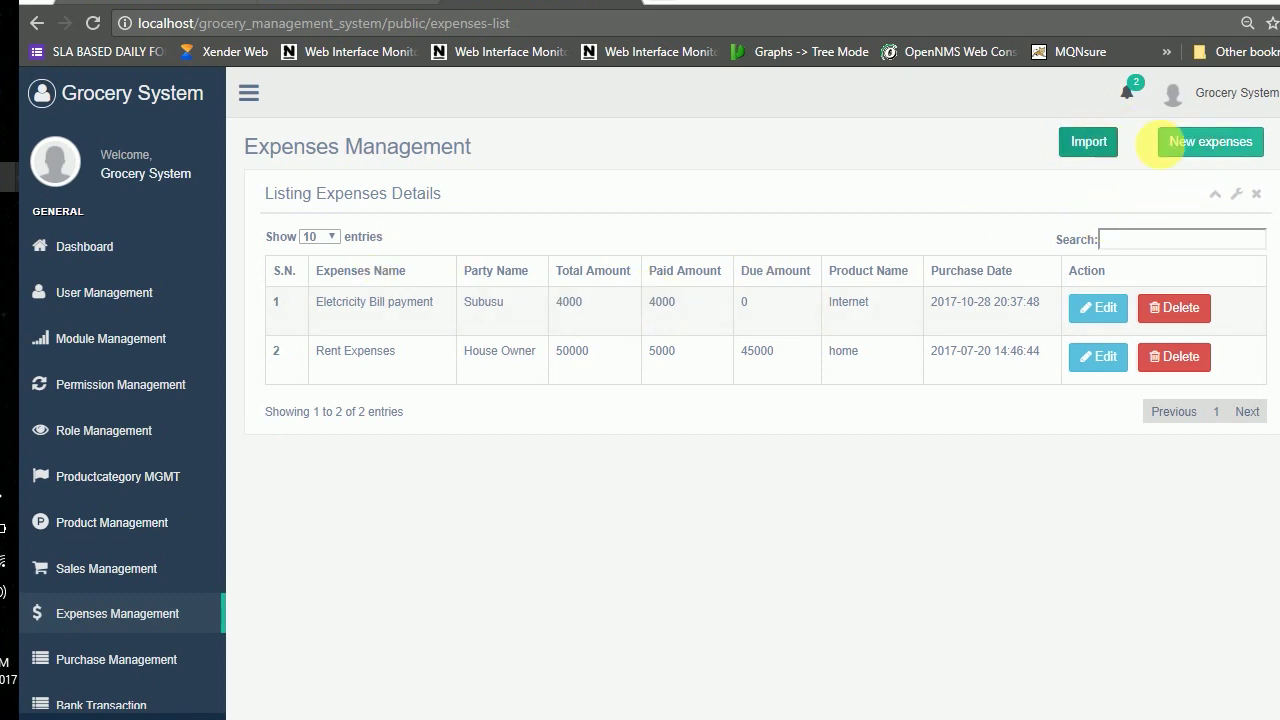
Fill a Bill payment expense with filler text 'sdfsdf' and 'sdfsadfasdf', then go back unsaved
{"action": "left_click", "coordinate": [1198, 145]}
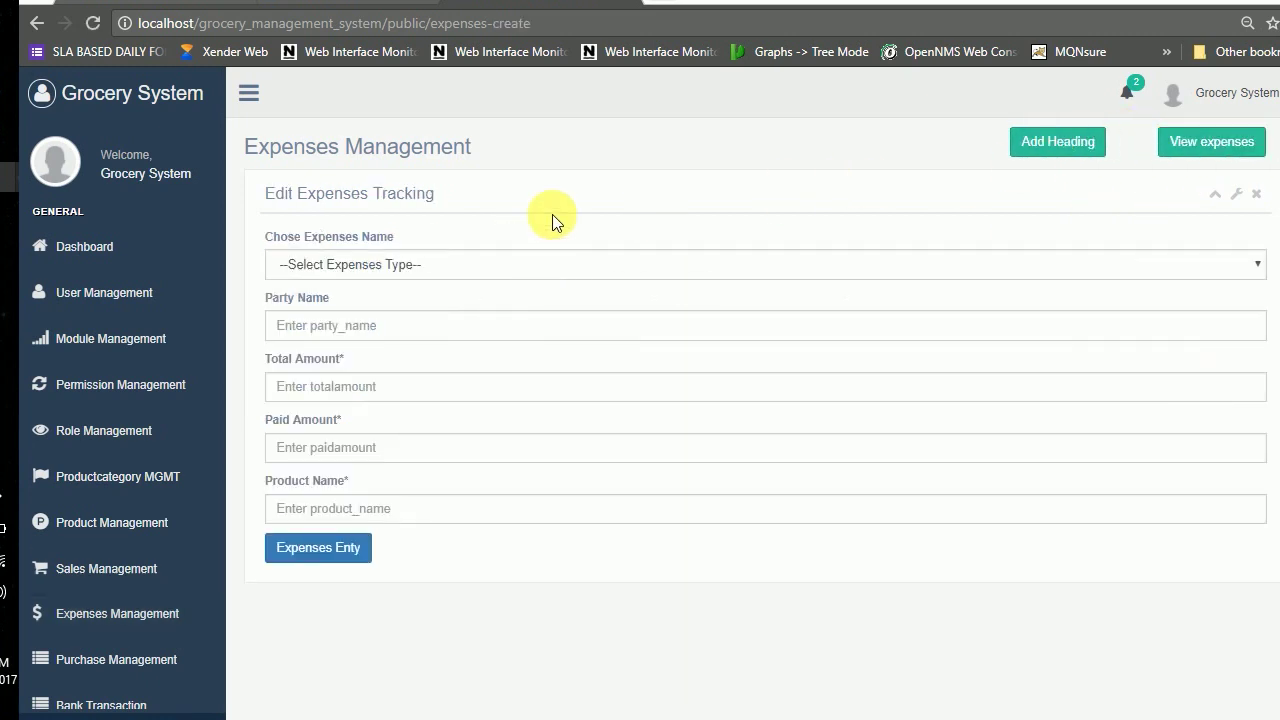
{"action": "left_click", "coordinate": [521, 260]}
{"action": "left_click", "coordinate": [423, 332]}
{"action": "left_click", "coordinate": [423, 327]}
{"action": "type", "text": "sdfsdf"}
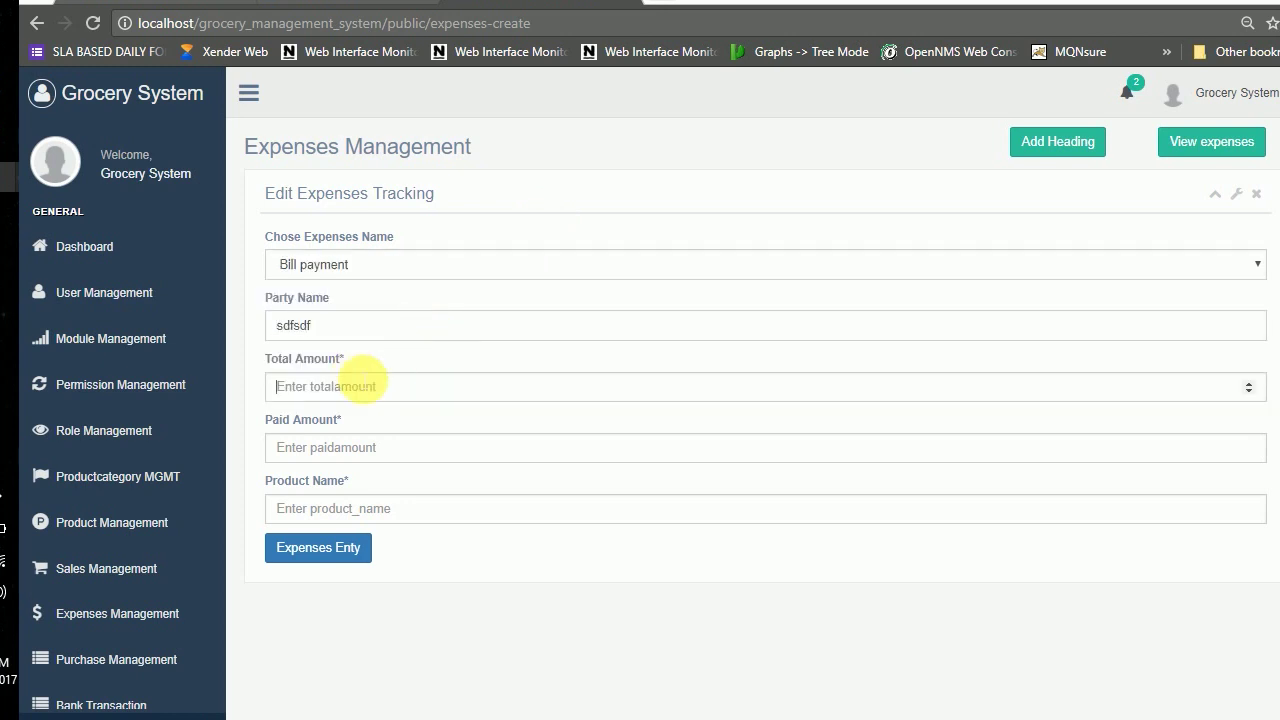
{"action": "left_click", "coordinate": [395, 390]}
{"action": "left_click", "coordinate": [308, 442]}
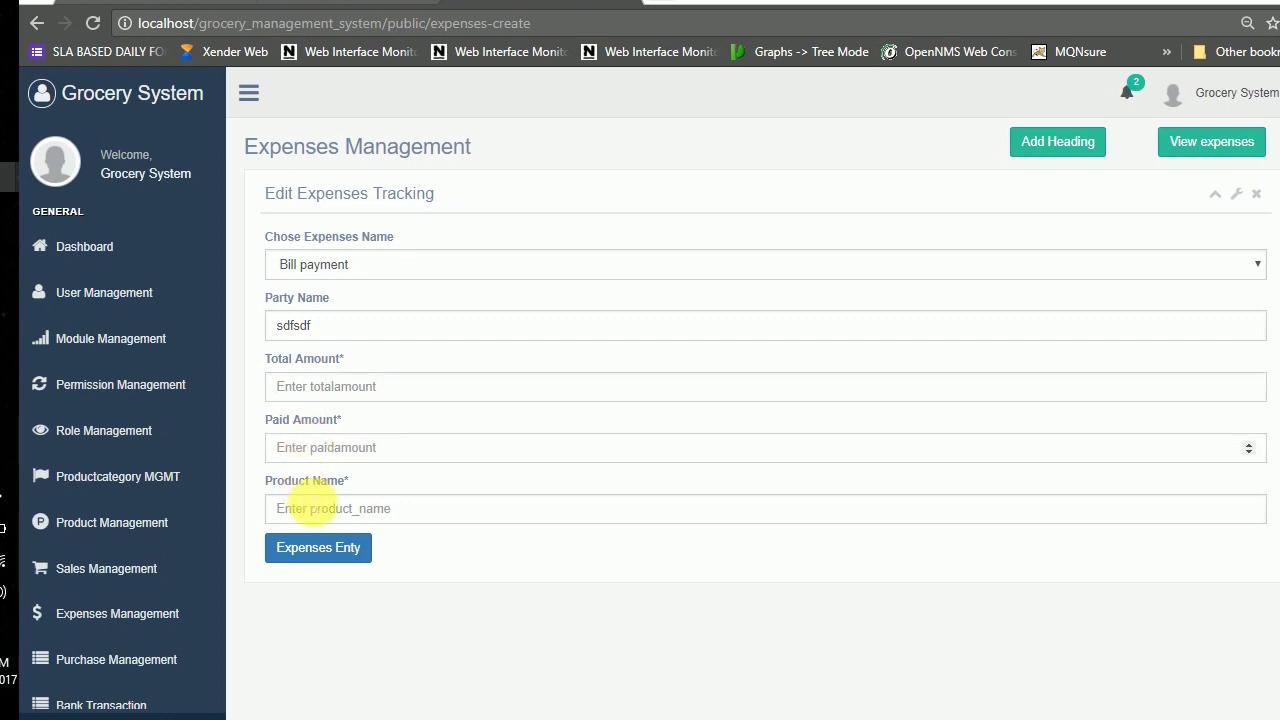
{"action": "type", "text": "sdfsadfasdf"}
{"action": "left_click", "coordinate": [1222, 144]}
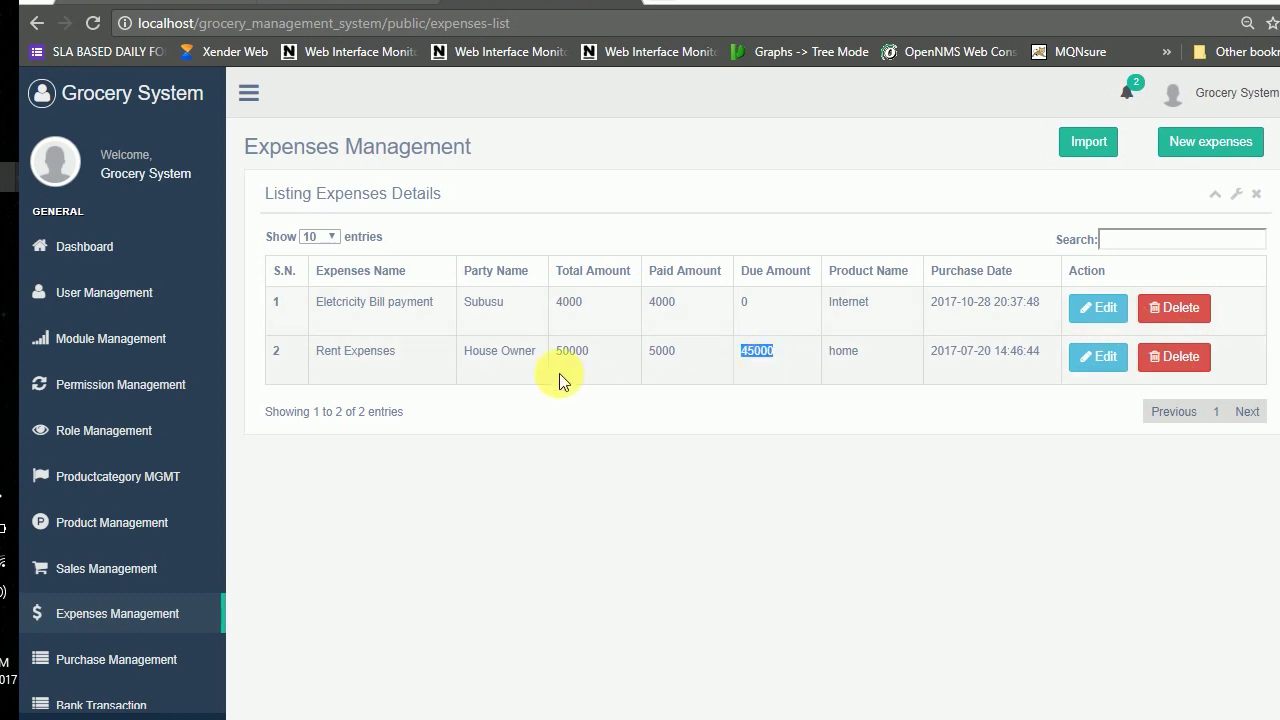
{"action": "scroll", "coordinate": [686, 427], "scroll_direction": "down", "scroll_amount": 1}
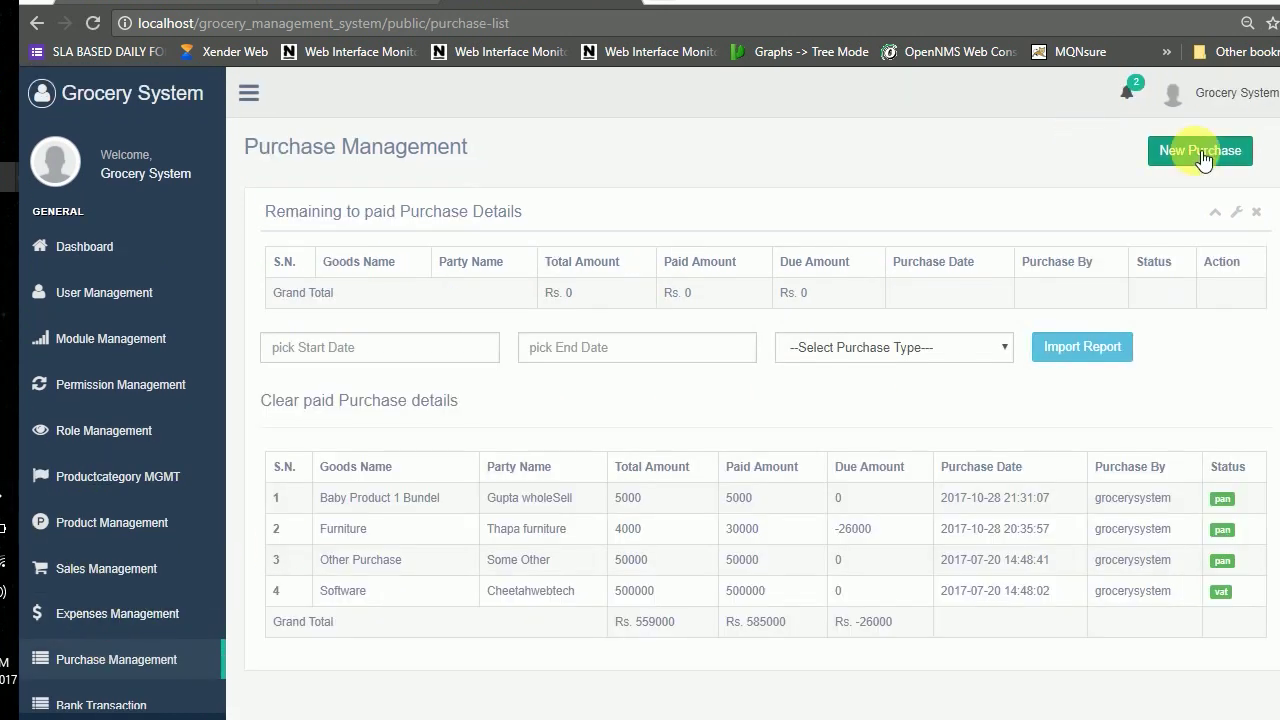
Browse the New Purchase form, trying Normal Bill and Pan Bill, and leave it unsaved
{"action": "left_click", "coordinate": [1201, 152]}
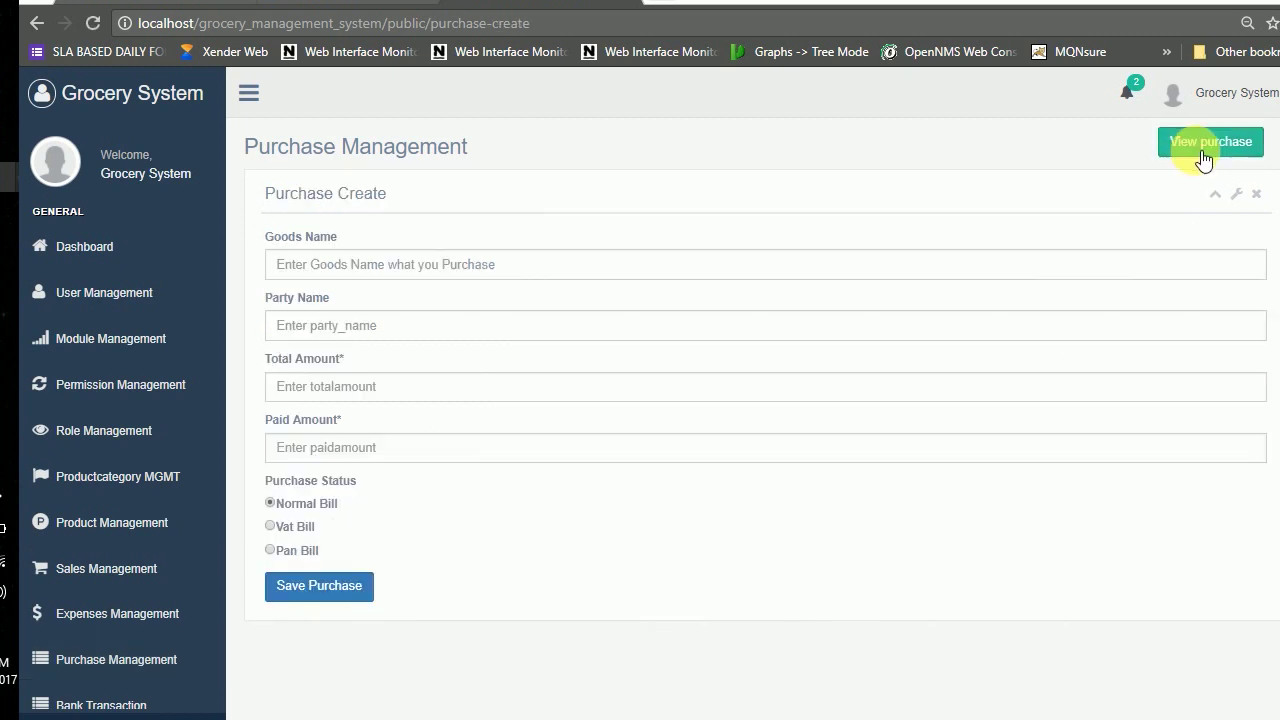
{"action": "left_click", "coordinate": [549, 265]}
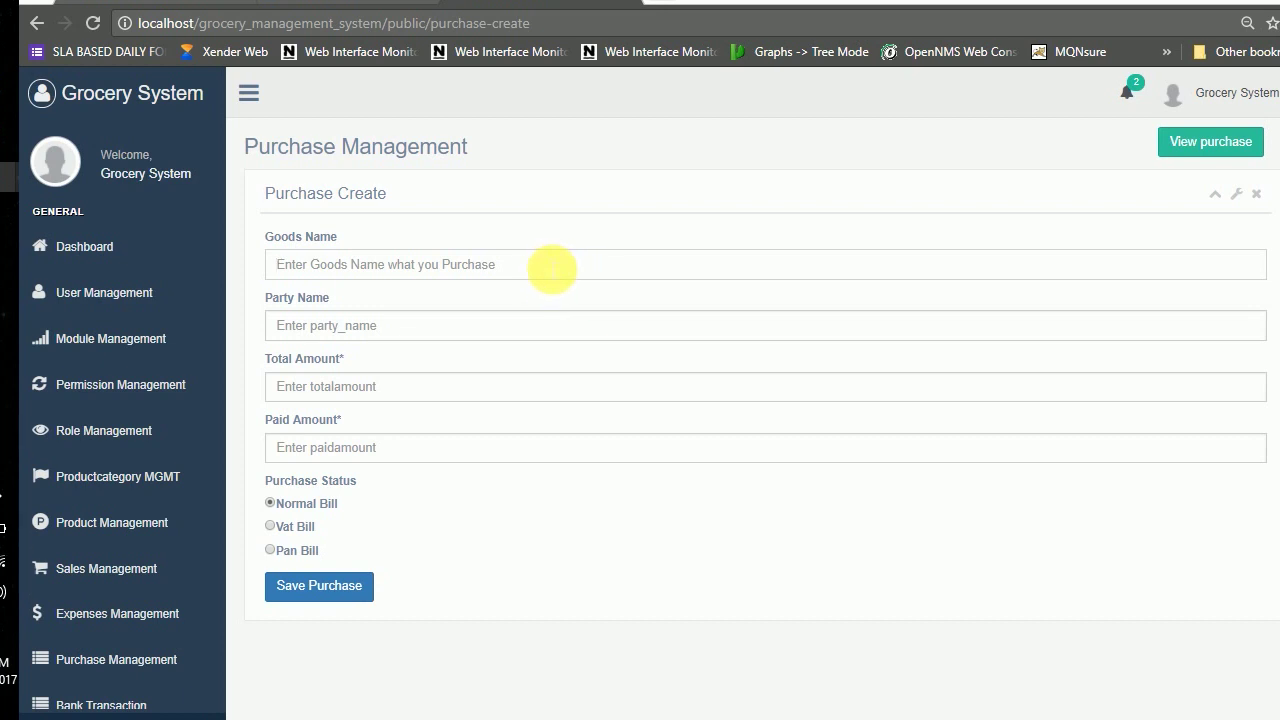
{"action": "left_click", "coordinate": [307, 505]}
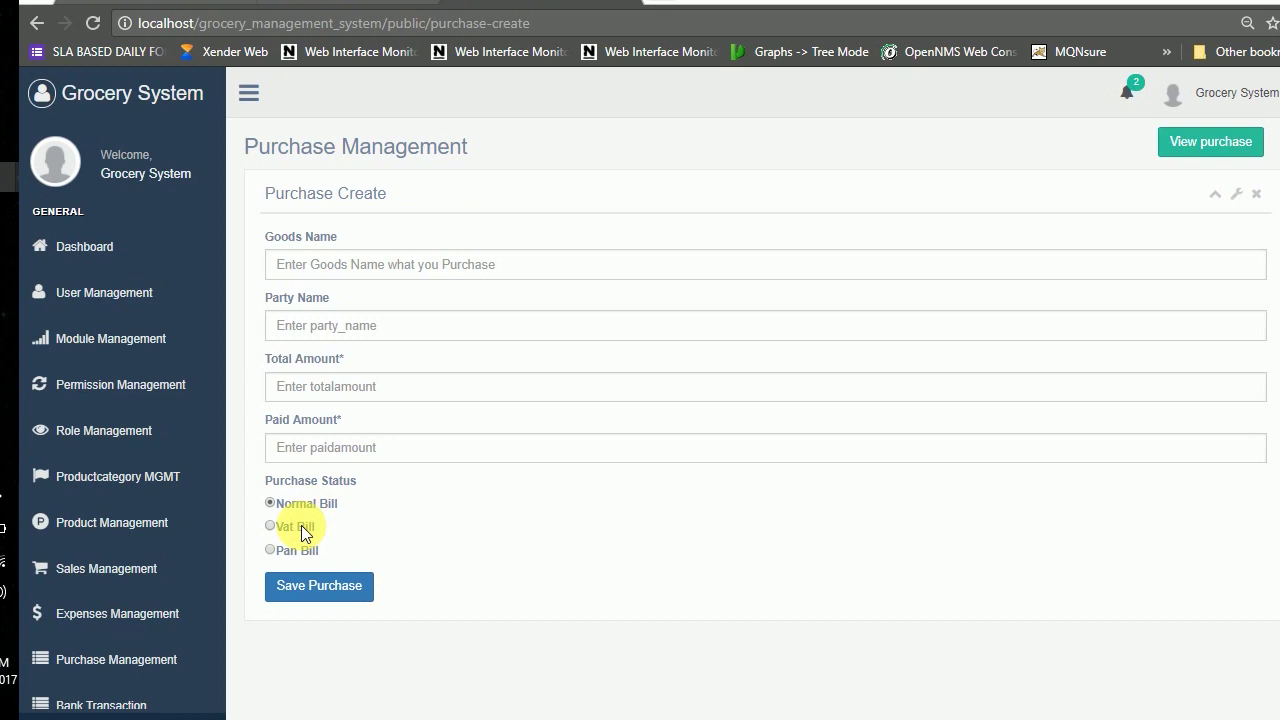
{"action": "left_click", "coordinate": [299, 551]}
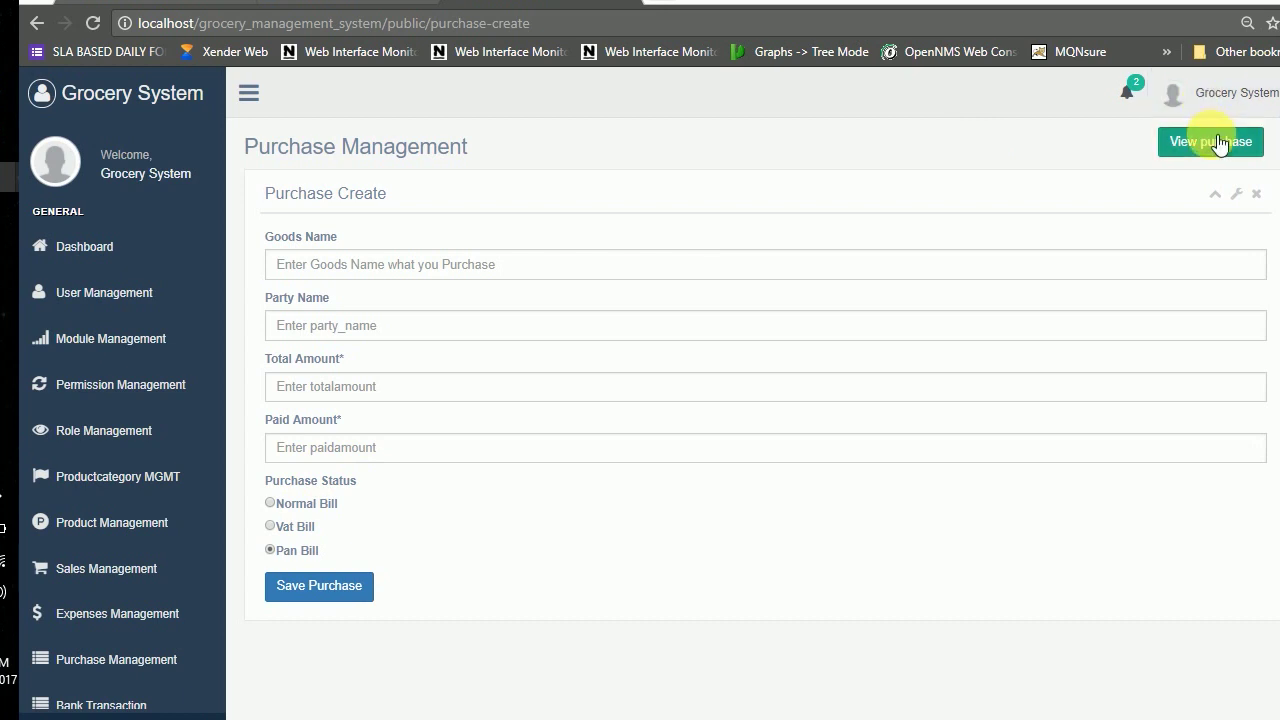
{"action": "scroll", "coordinate": [180, 380], "scroll_direction": "down", "scroll_amount": 1}
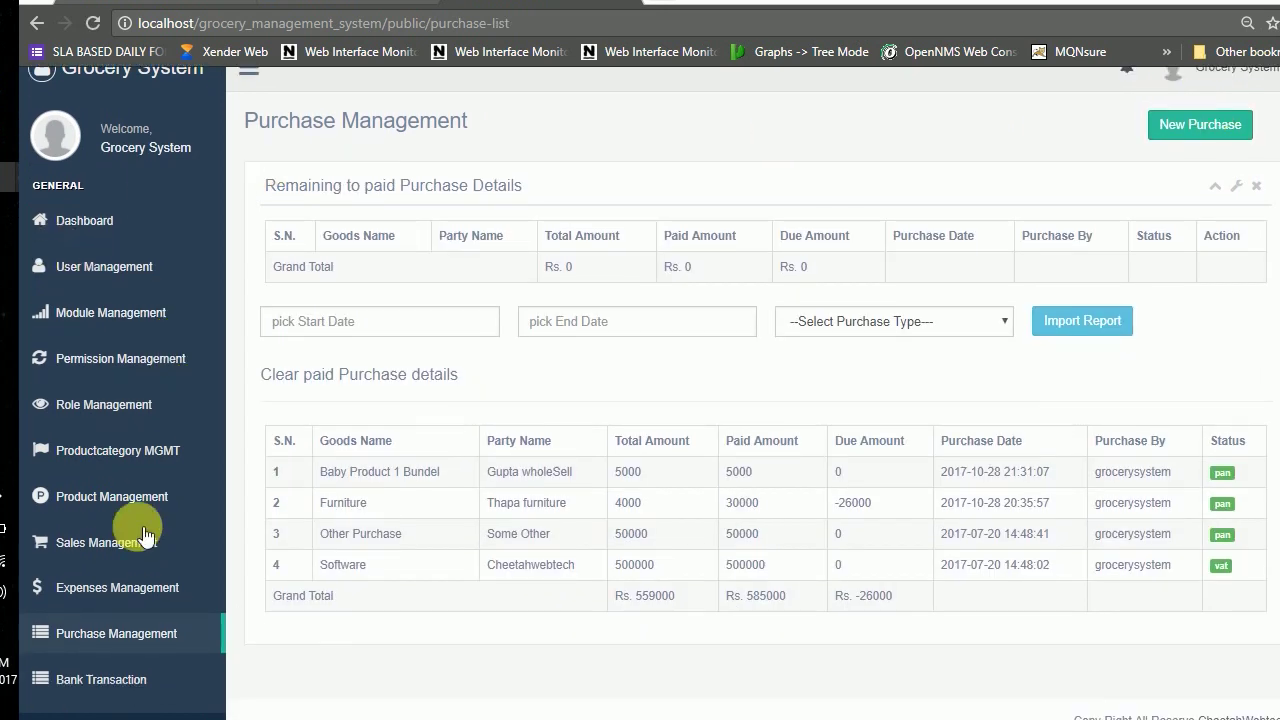
{"action": "left_click", "coordinate": [143, 679]}
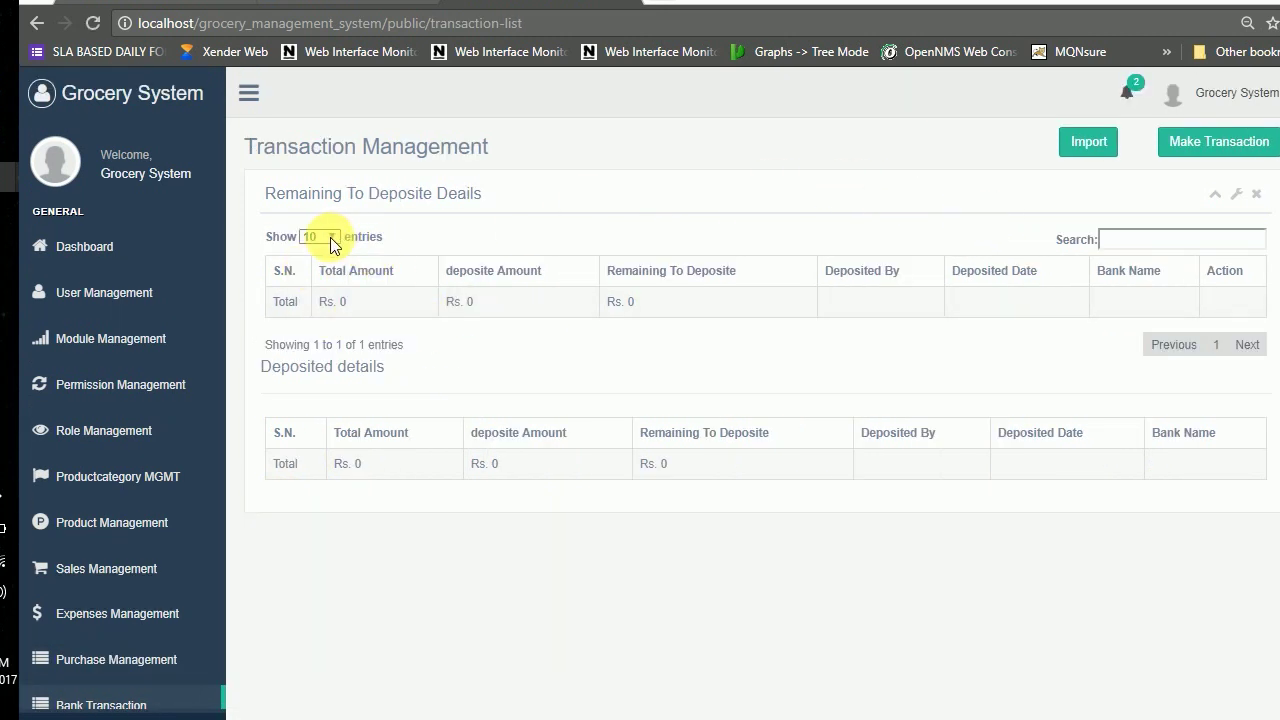
Look over the Make Transaction deposit form's amount field, then return to the dashboard
{"action": "left_click", "coordinate": [1215, 145]}
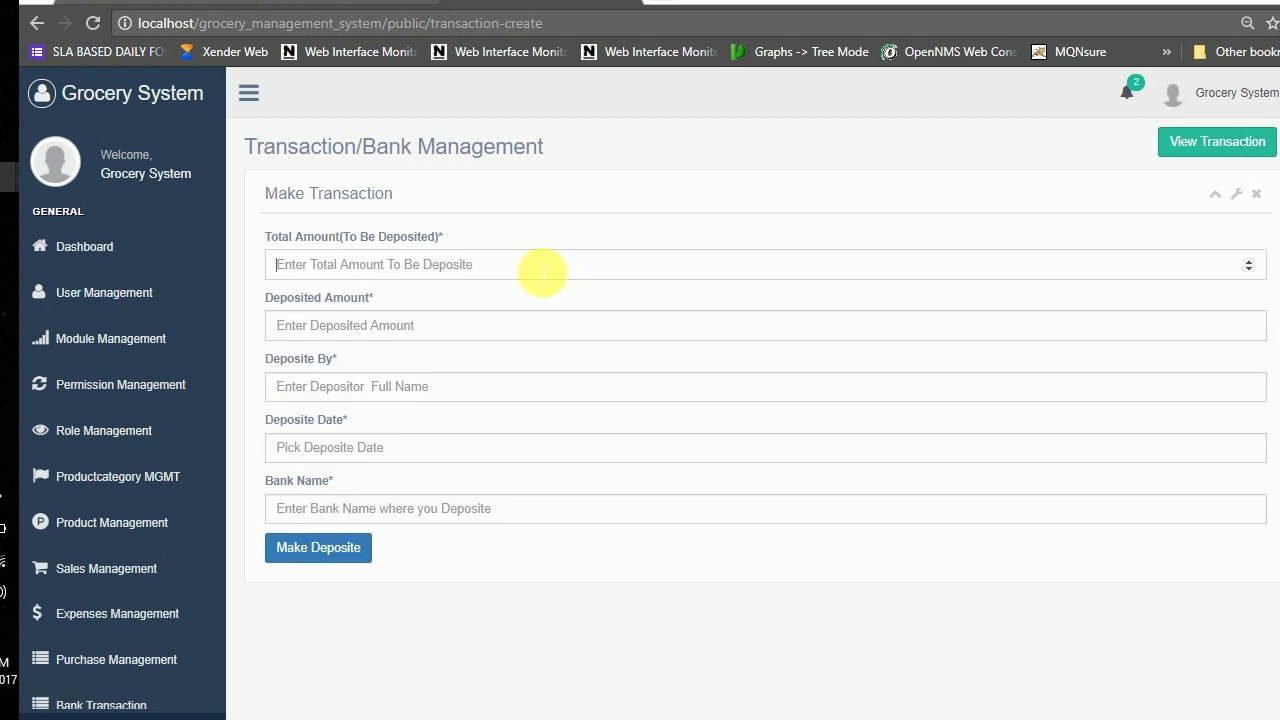
{"action": "left_click", "coordinate": [392, 326]}
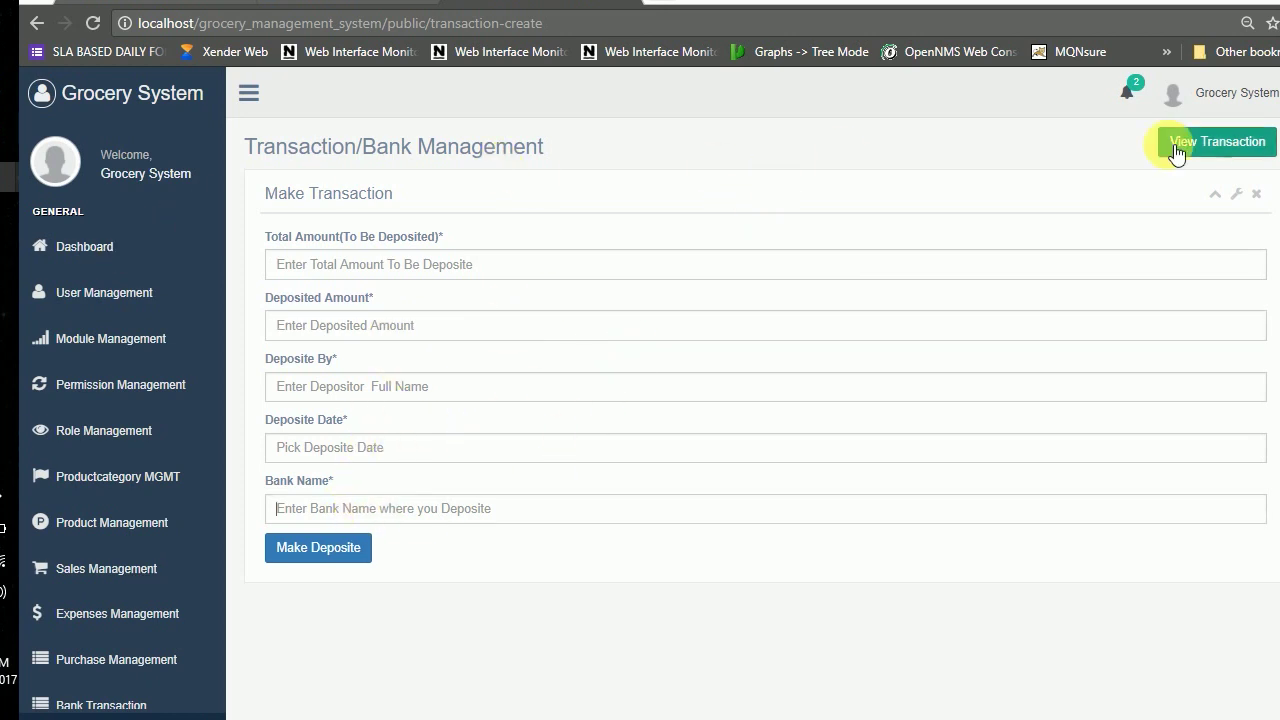
{"action": "left_click", "coordinate": [86, 247]}
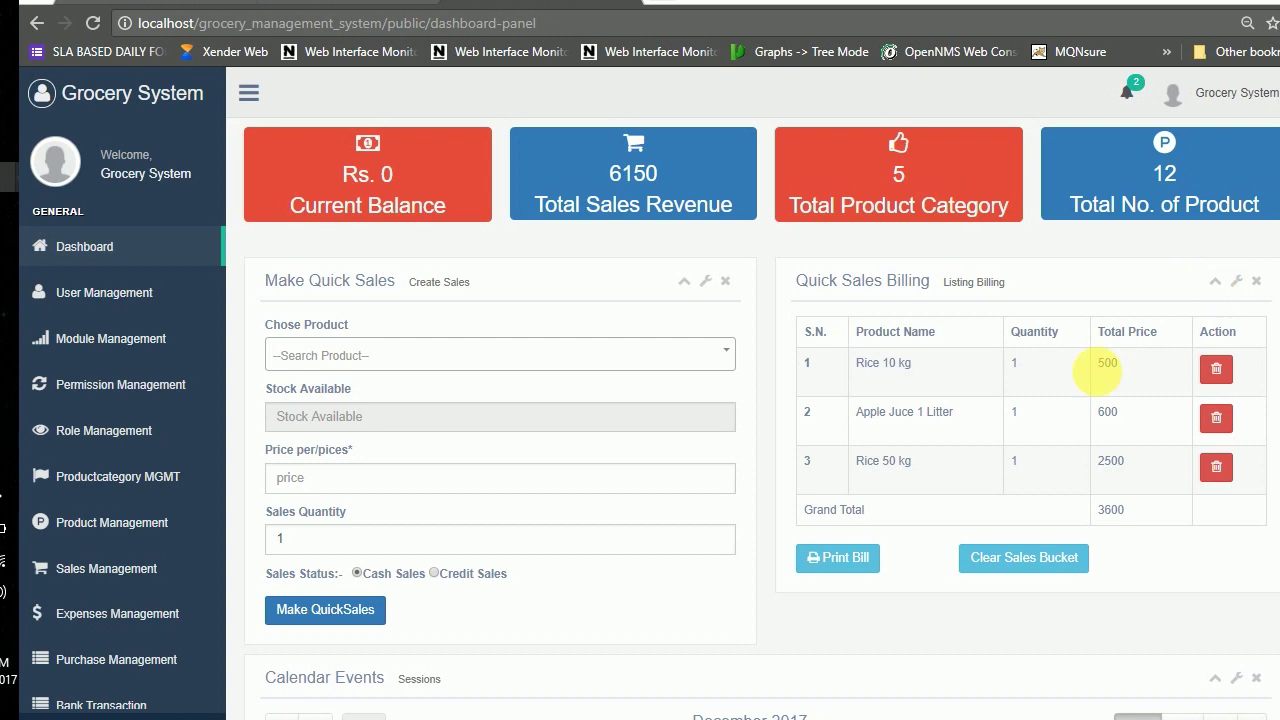
Add a cash quick sale of 14 Rice 10 kg to the bill
{"action": "scroll", "coordinate": [1154, 351], "scroll_direction": "down", "scroll_amount": 4}
{"action": "scroll", "coordinate": [1069, 370], "scroll_direction": "up", "scroll_amount": 4}
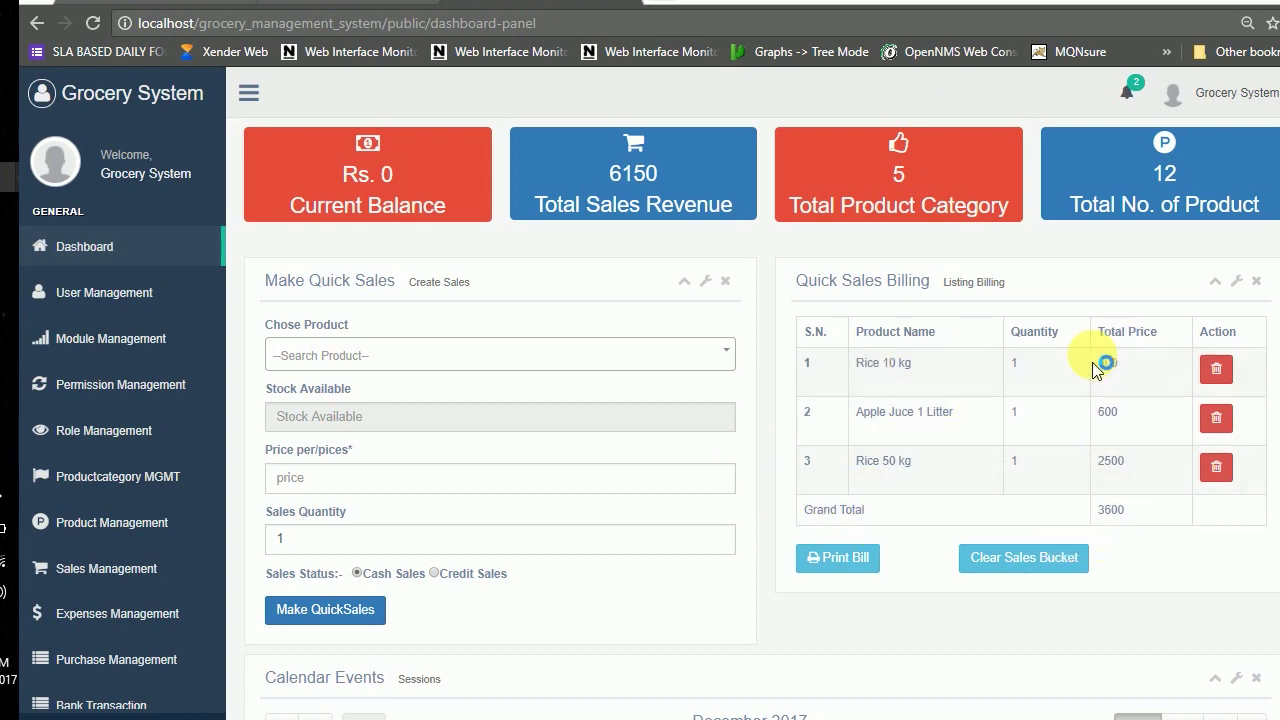
{"action": "scroll", "coordinate": [410, 470], "scroll_direction": "down", "scroll_amount": 3}
{"action": "scroll", "coordinate": [400, 309], "scroll_direction": "up", "scroll_amount": 3}
{"action": "left_click", "coordinate": [405, 355]}
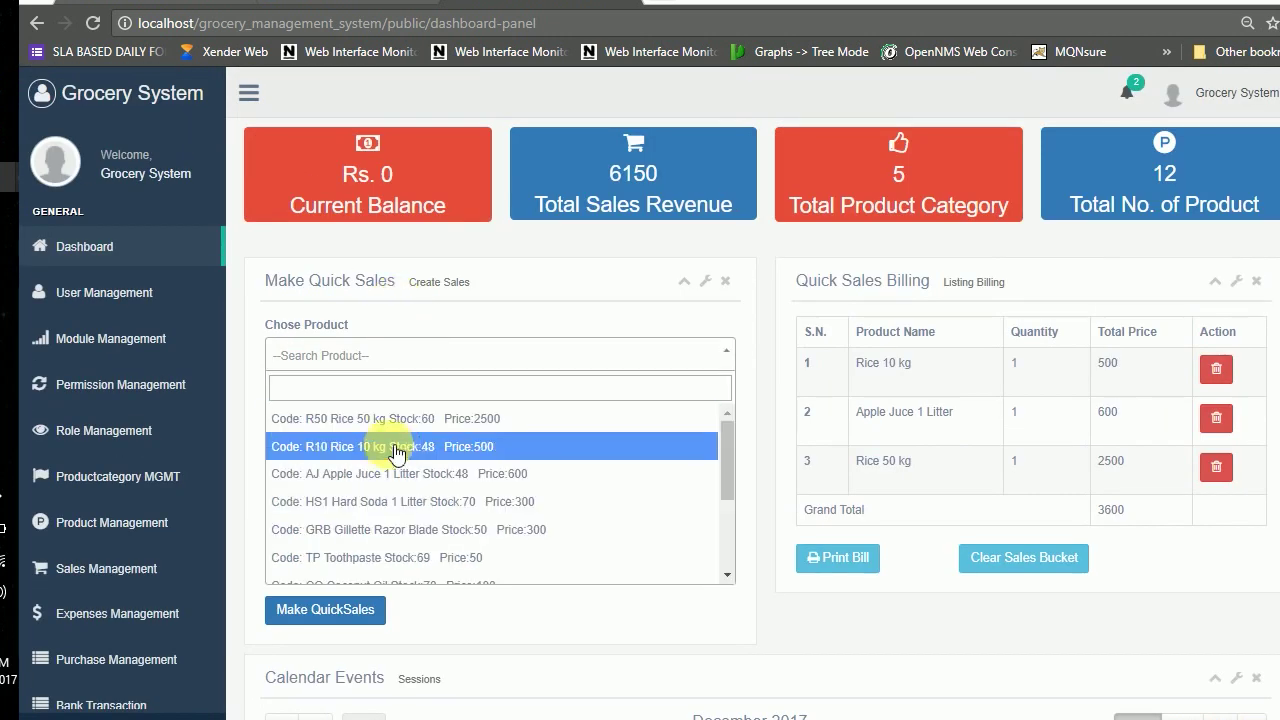
{"action": "left_click", "coordinate": [397, 445]}
{"action": "left_click", "coordinate": [346, 542]}
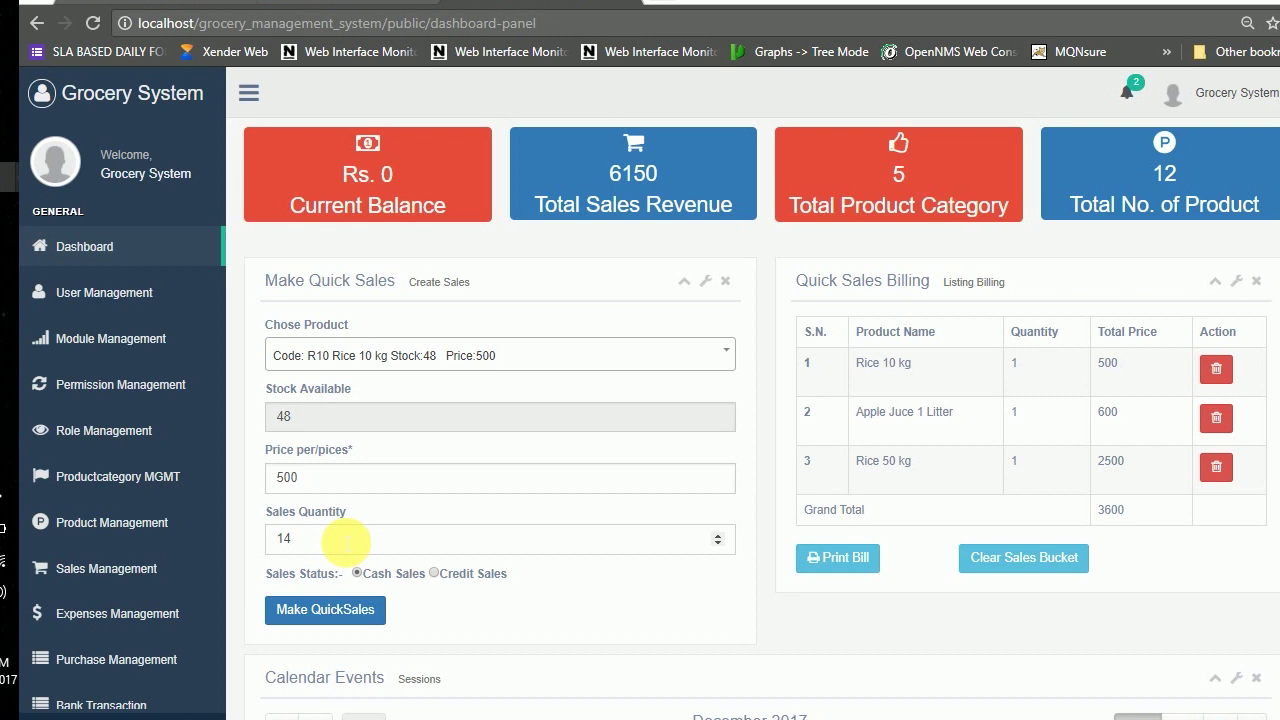
{"action": "left_click", "coordinate": [334, 615]}
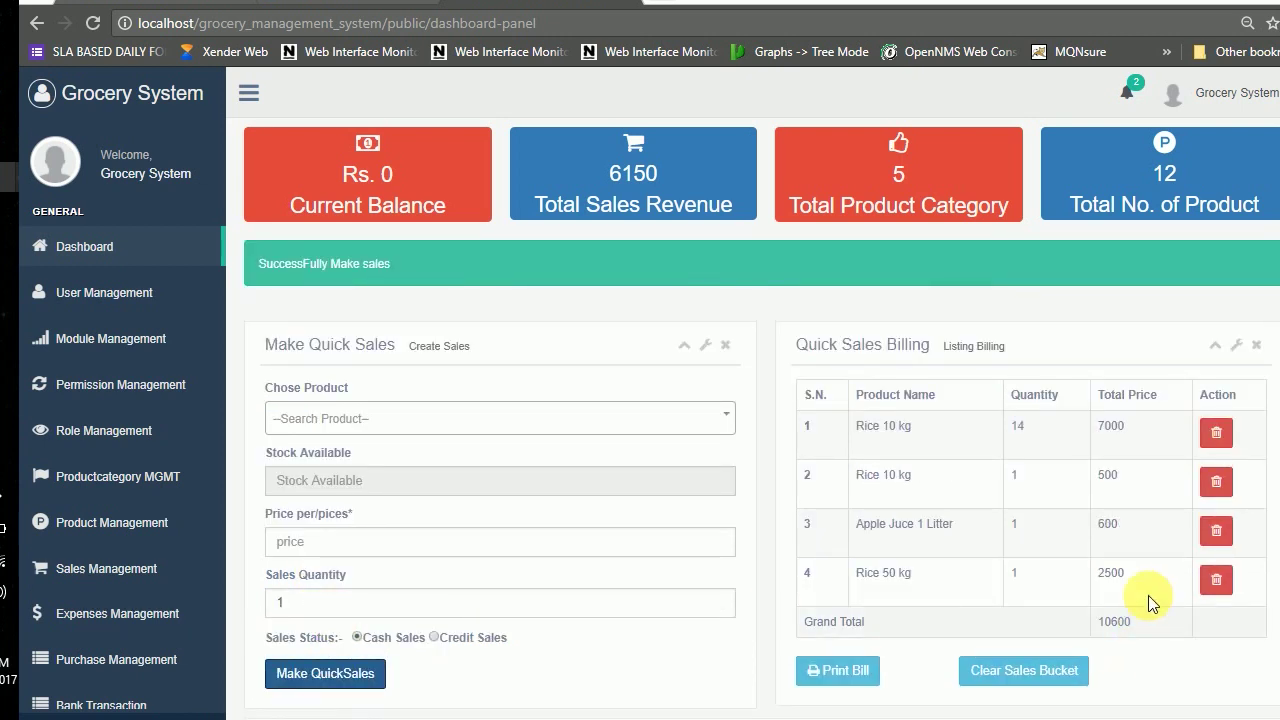
Print the bill for the current sale, now totalling 10600
{"action": "scroll", "coordinate": [1145, 590], "scroll_direction": "down", "scroll_amount": 3}
{"action": "left_click", "coordinate": [833, 375]}
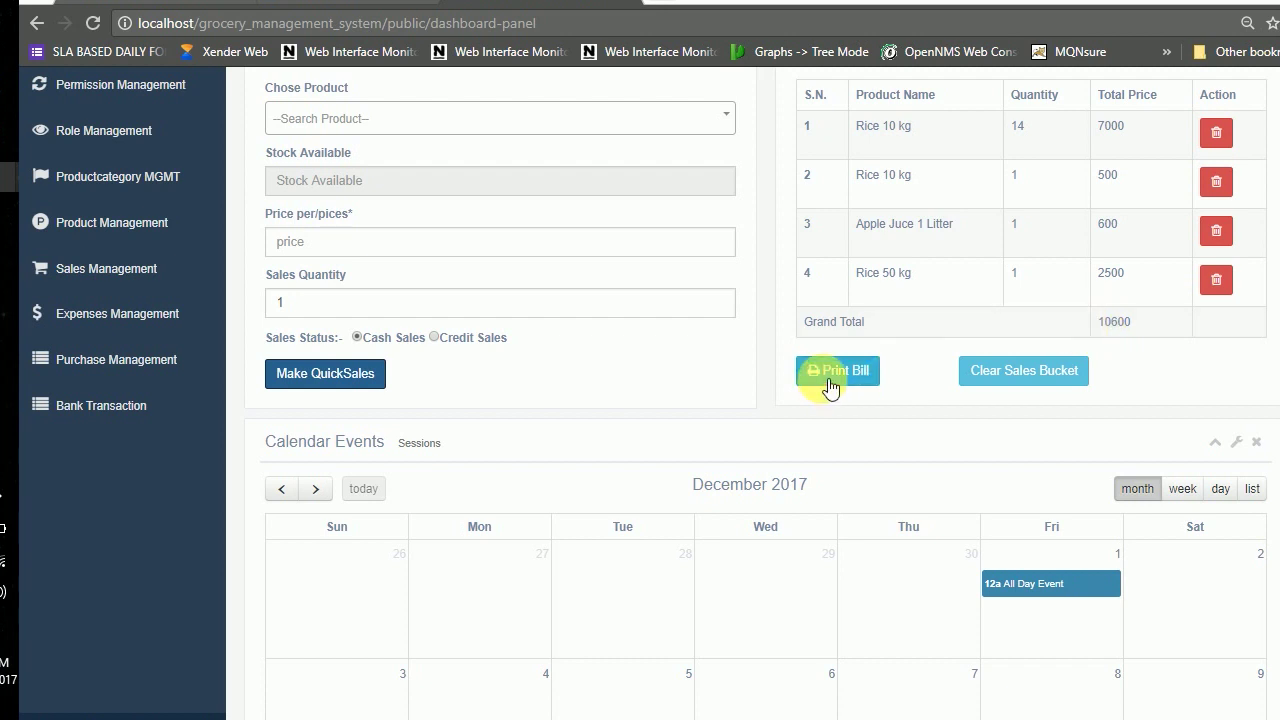
{"action": "scroll", "coordinate": [990, 290], "scroll_direction": "up", "scroll_amount": 3}
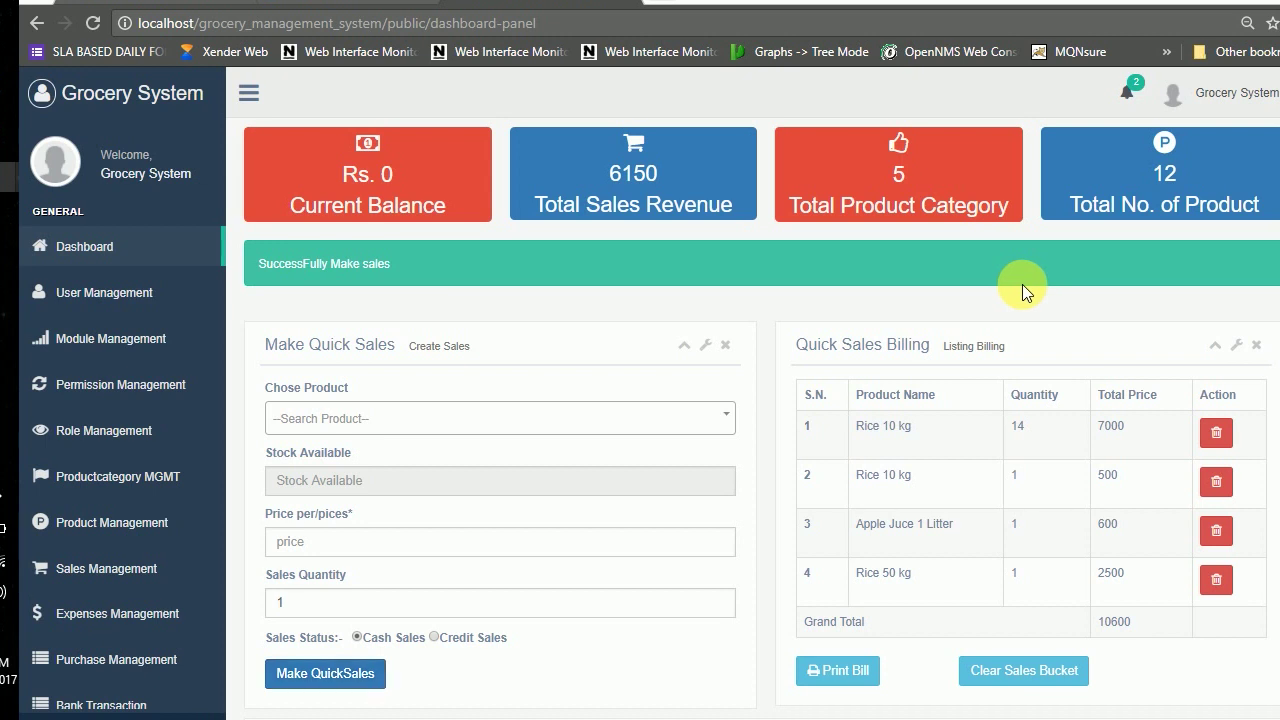
{"action": "scroll", "coordinate": [991, 291], "scroll_direction": "down", "scroll_amount": 4}
{"action": "scroll", "coordinate": [885, 334], "scroll_direction": "up", "scroll_amount": 1}
{"action": "left_click", "coordinate": [866, 287]}
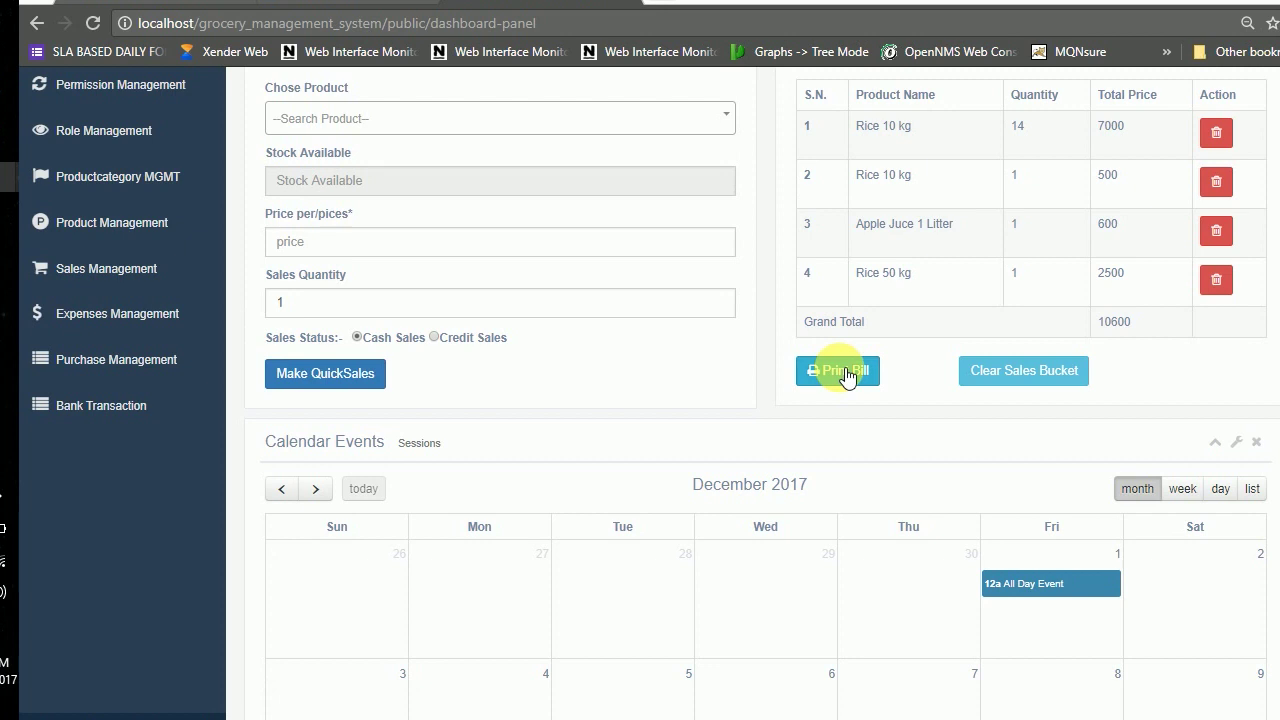
{"action": "left_click", "coordinate": [846, 374]}
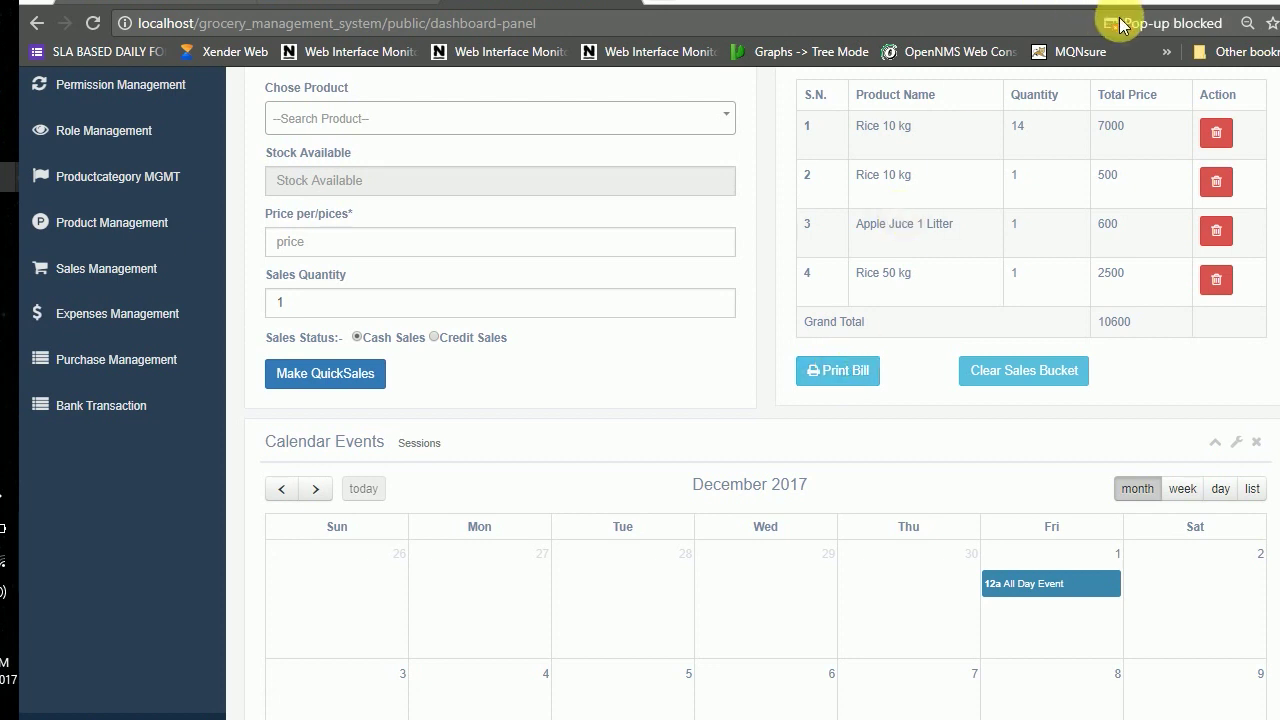
{"action": "left_click", "coordinate": [1168, 24]}
{"action": "left_click", "coordinate": [1130, 200]}
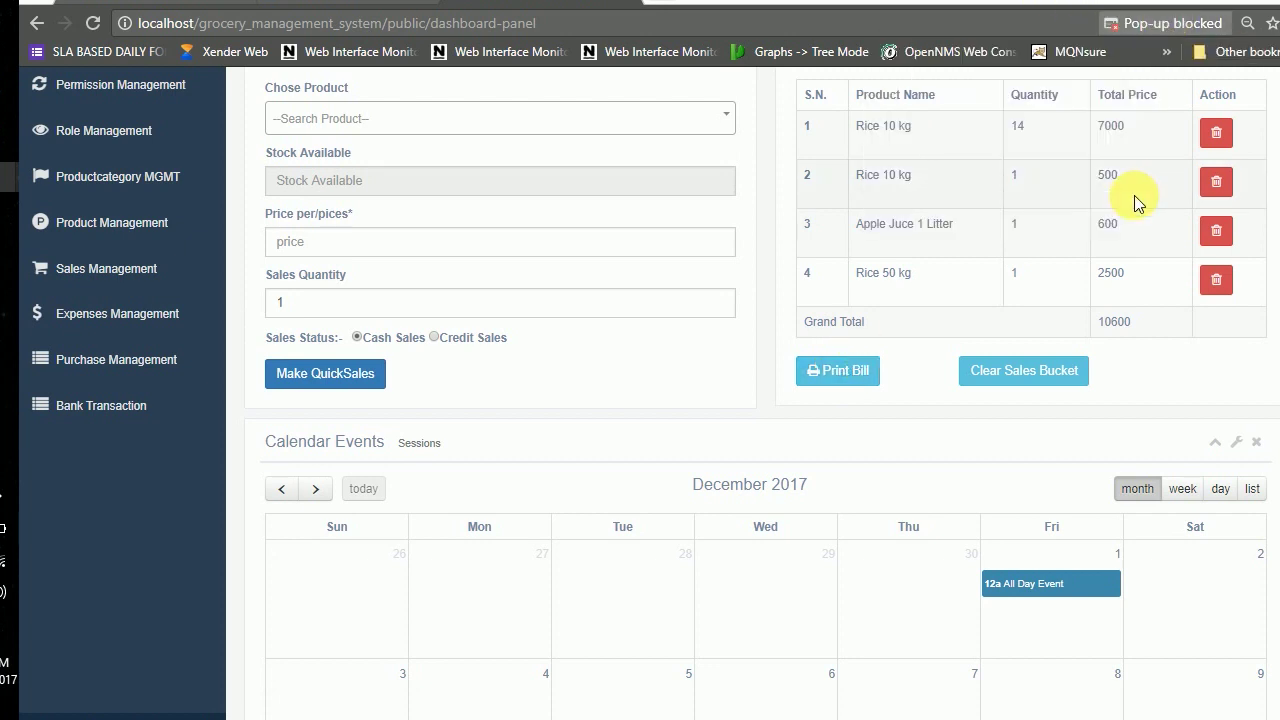
{"action": "left_click", "coordinate": [1150, 23]}
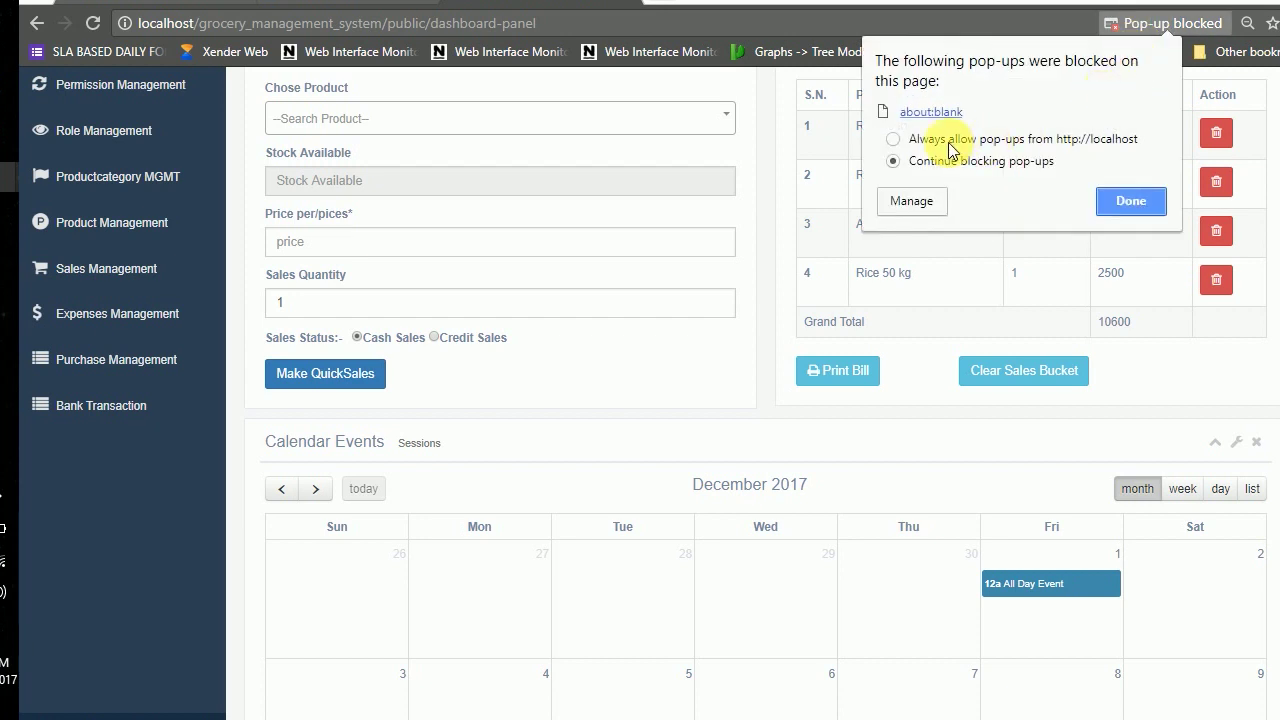
{"action": "left_click", "coordinate": [1120, 205]}
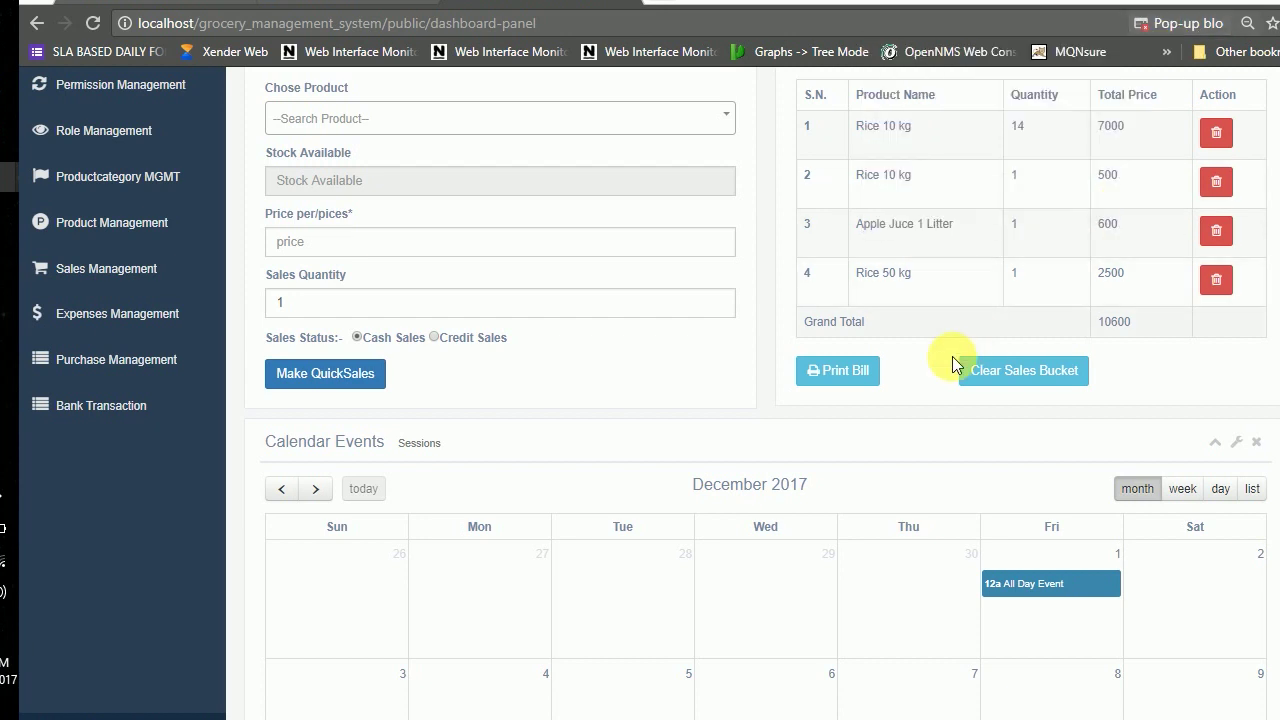
{"action": "left_click", "coordinate": [852, 379]}
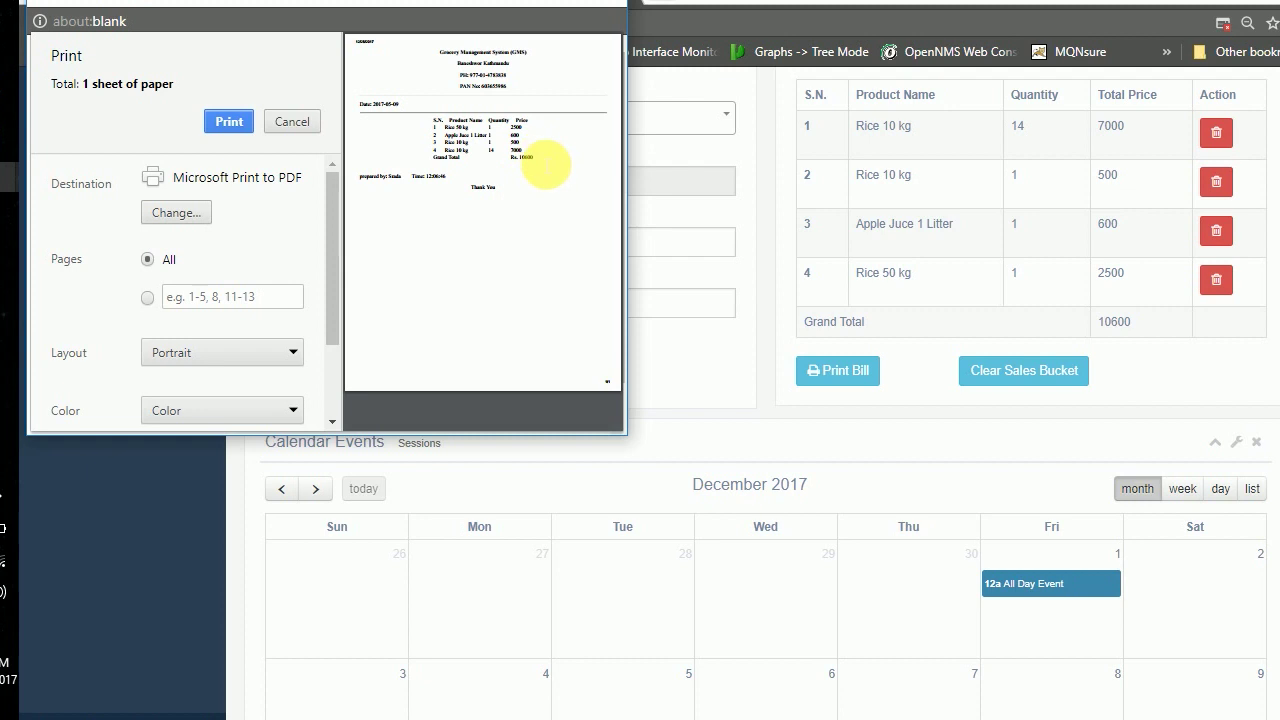
{"action": "double_click", "coordinate": [560, 14]}
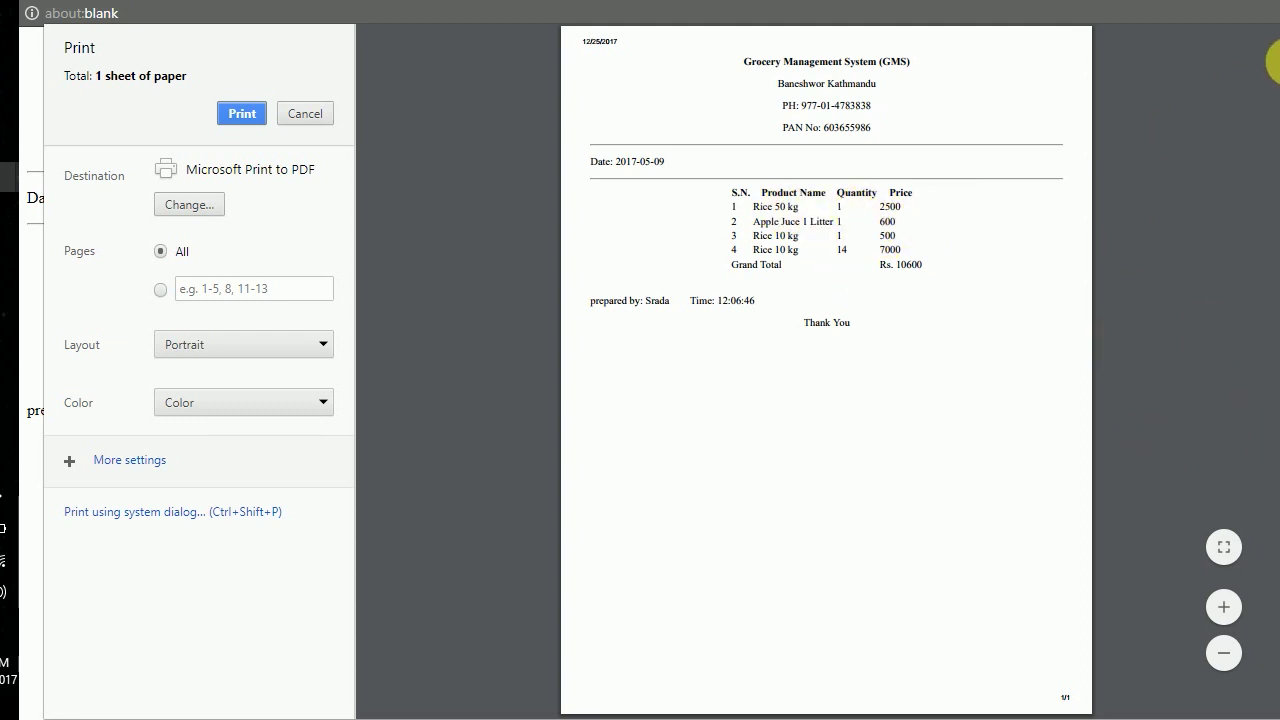
{"action": "key", "text": "Escape"}
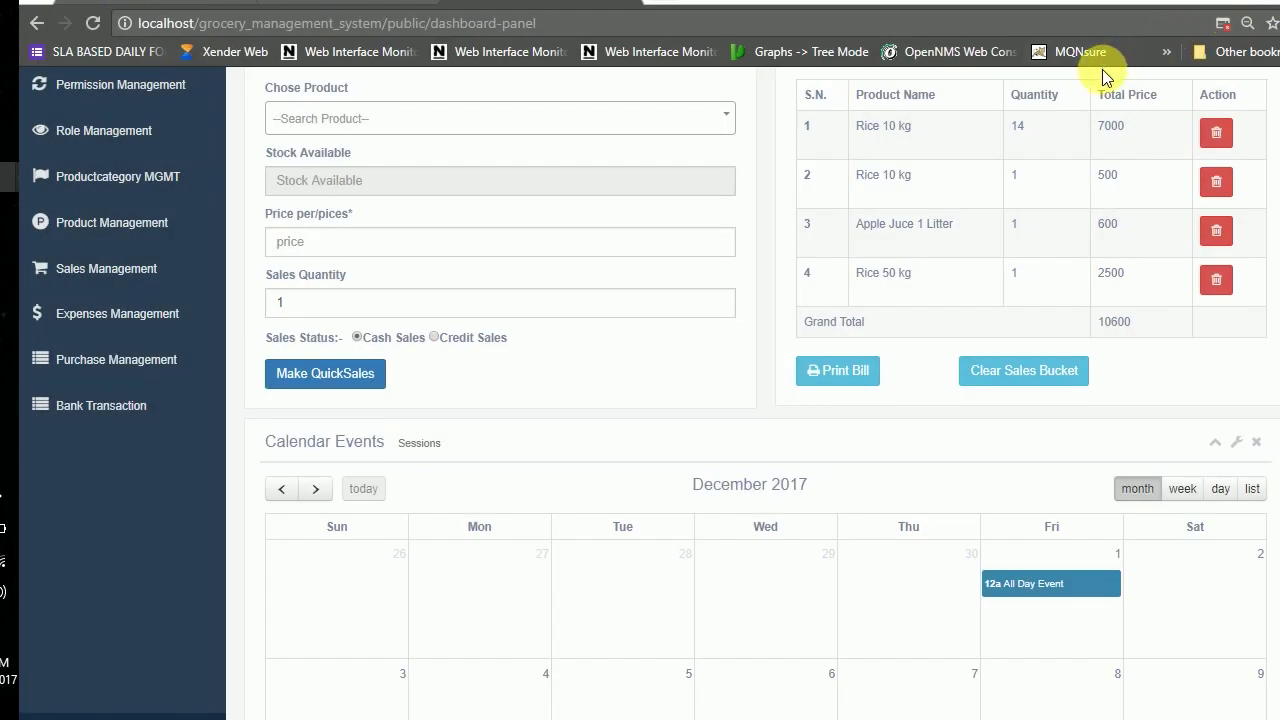
Open the sales report listing from Sales Management
{"action": "scroll", "coordinate": [1102, 70], "scroll_direction": "down", "scroll_amount": 6}
{"action": "scroll", "coordinate": [600, 330], "scroll_direction": "up", "scroll_amount": 6}
{"action": "scroll", "coordinate": [86, 423], "scroll_direction": "down", "scroll_amount": 1}
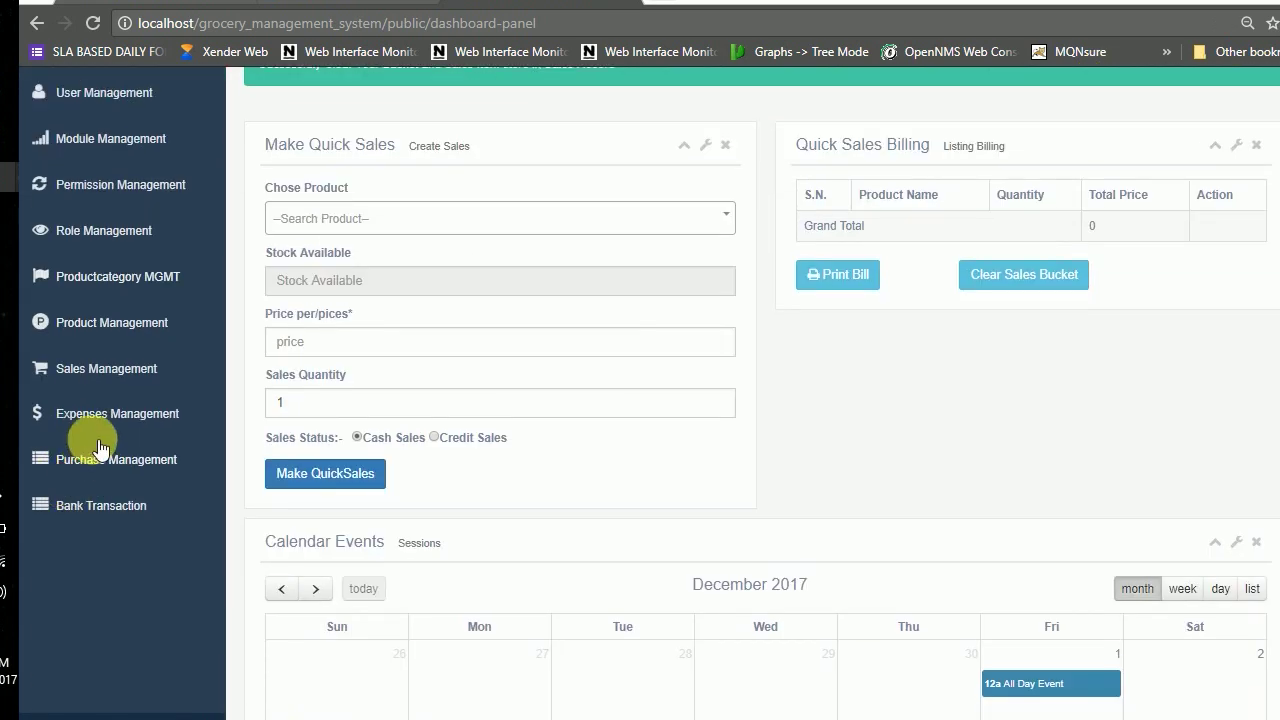
{"action": "left_click", "coordinate": [108, 372]}
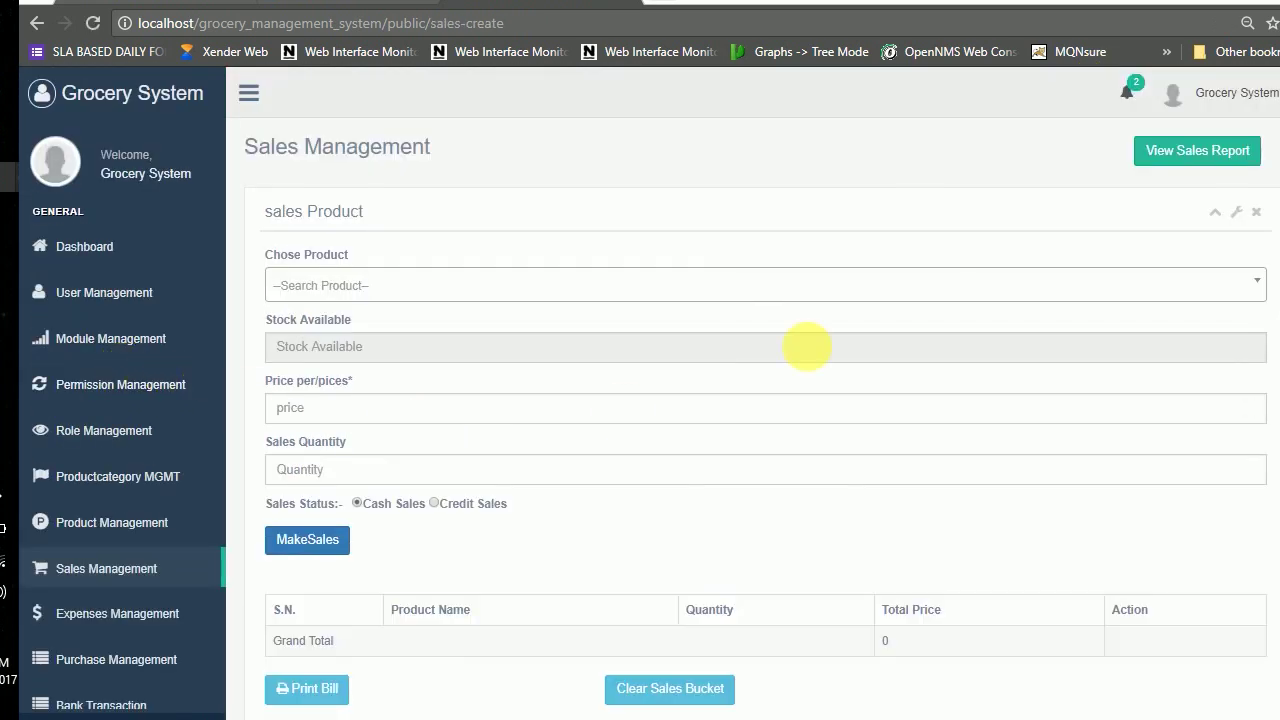
{"action": "left_click", "coordinate": [1198, 152]}
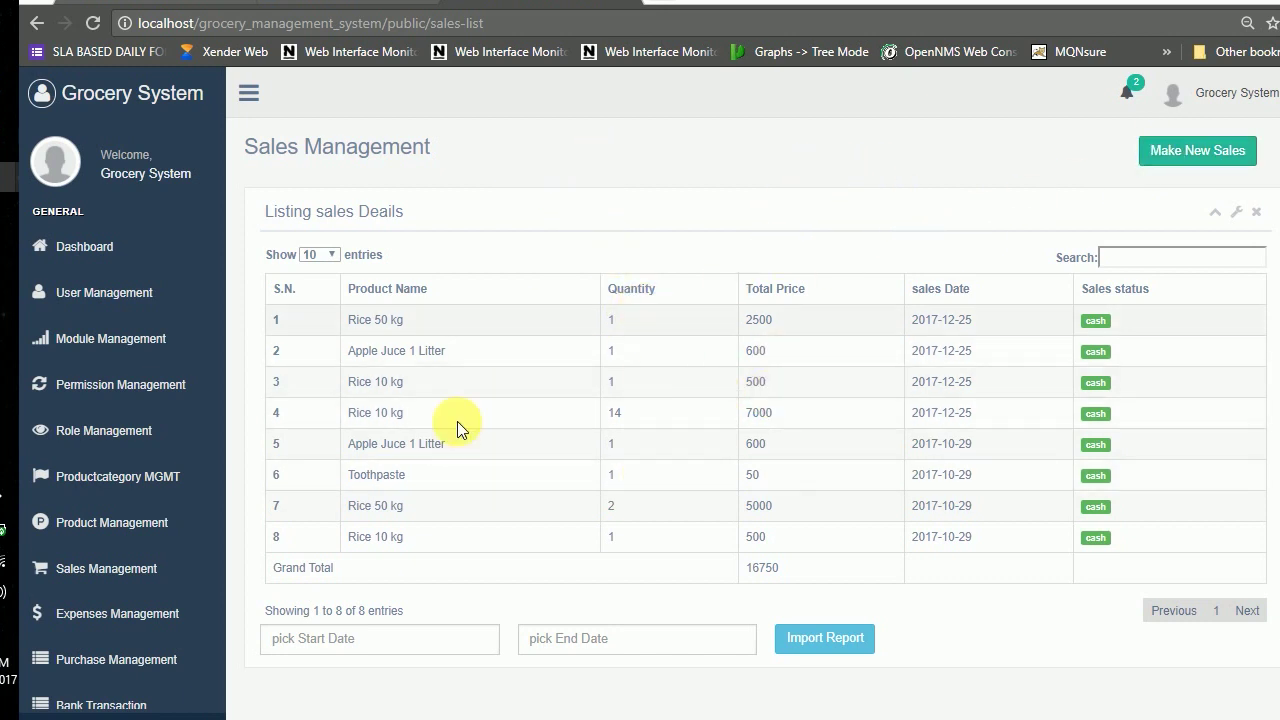
Generate the sales report for 2017-12-25 to 2017-12-29, then log out
{"action": "scroll", "coordinate": [424, 561], "scroll_direction": "down", "scroll_amount": 1}
{"action": "left_click", "coordinate": [417, 620]}
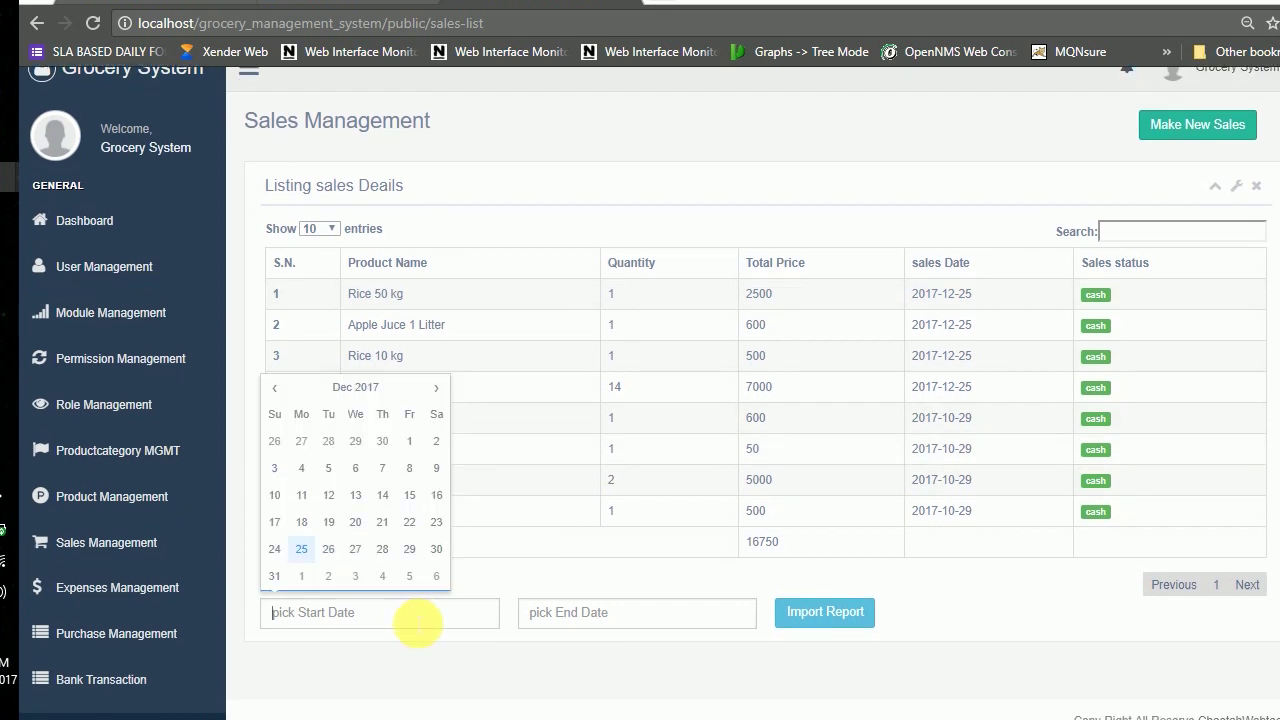
{"action": "left_click", "coordinate": [303, 548]}
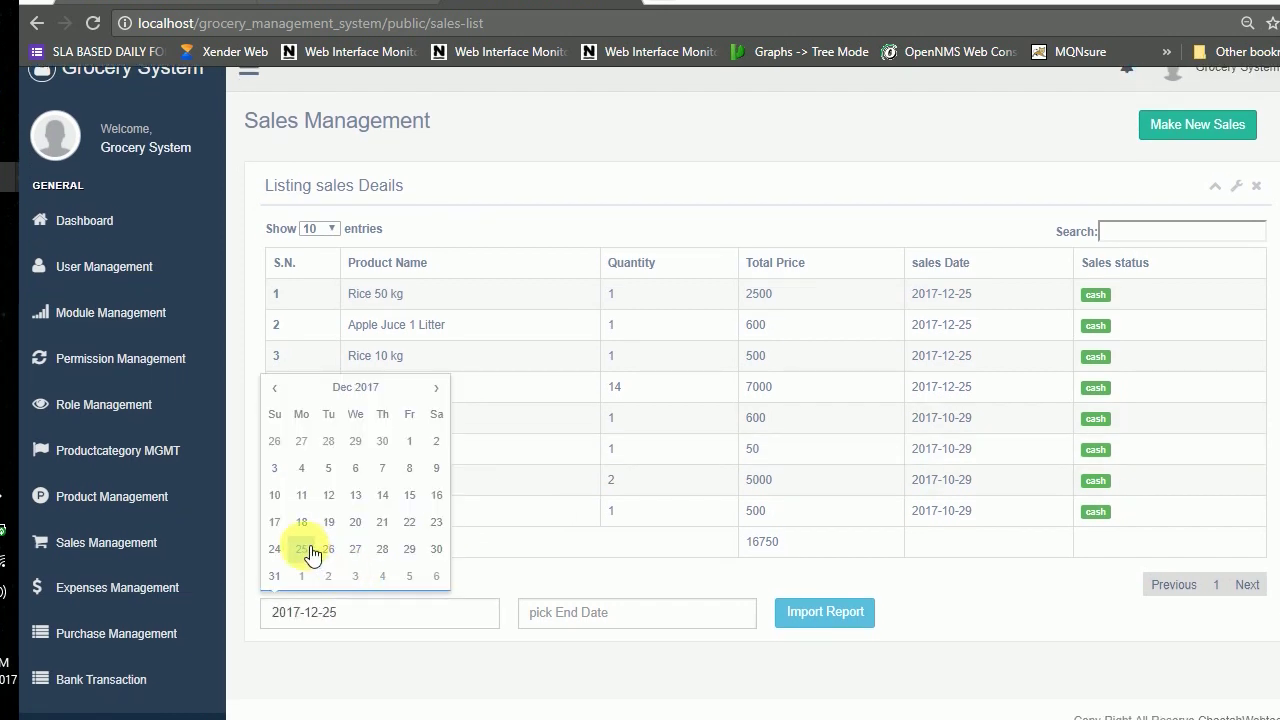
{"action": "left_click", "coordinate": [585, 613]}
{"action": "left_click", "coordinate": [666, 549]}
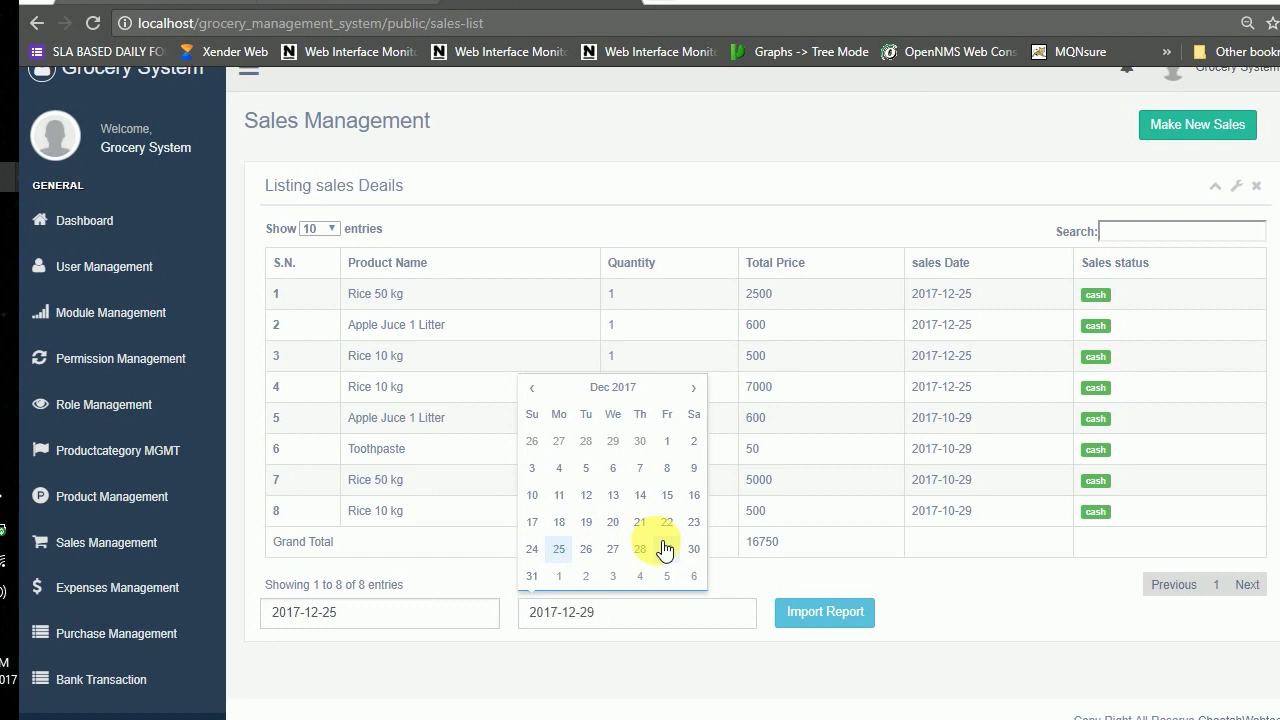
{"action": "left_click", "coordinate": [836, 617]}
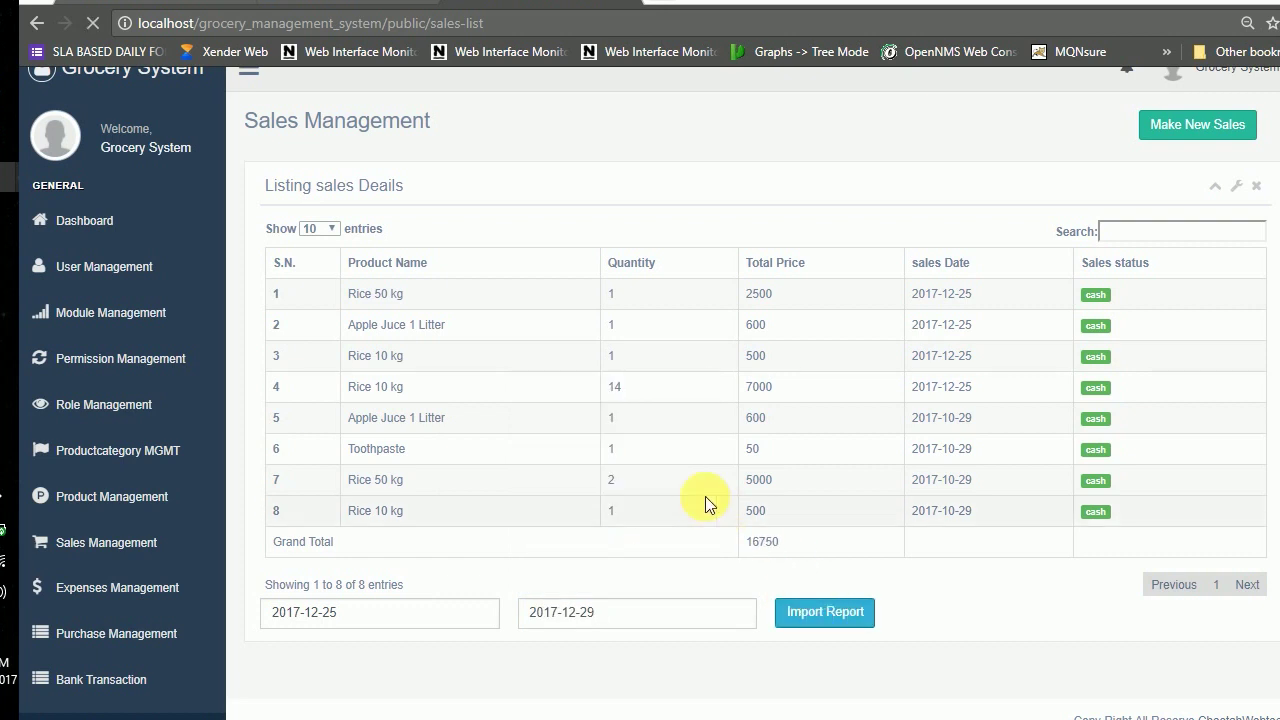
{"action": "left_click", "coordinate": [1238, 90]}
{"action": "left_click", "coordinate": [1179, 170]}
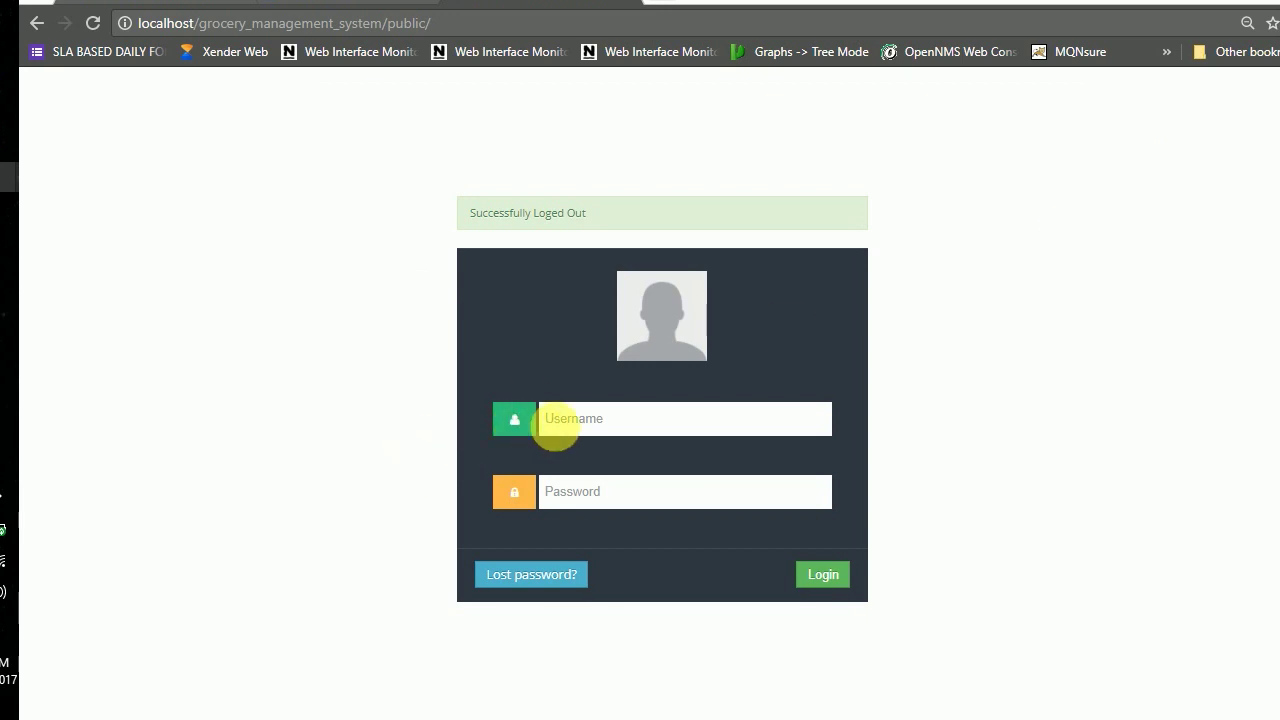
Log in with the User Admin account and open Expenses Management under Purchase Management
{"action": "left_click", "coordinate": [610, 421]}
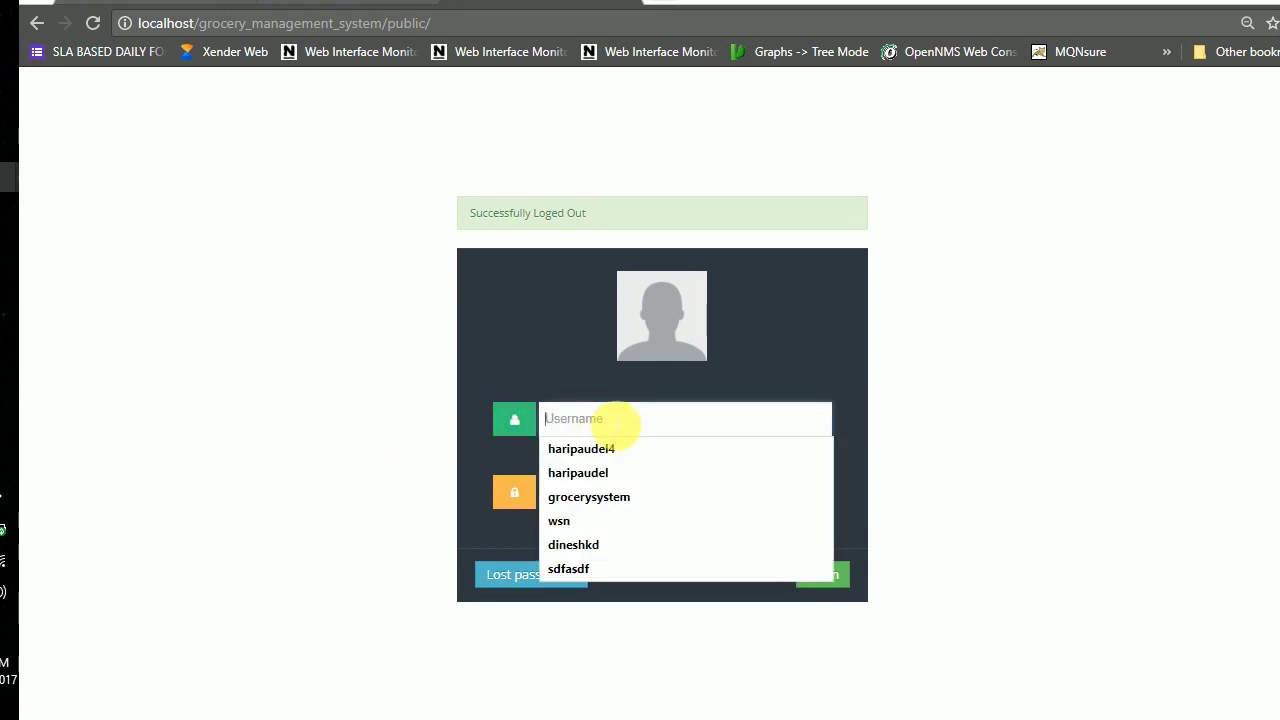
{"action": "left_click", "coordinate": [1110, 336]}
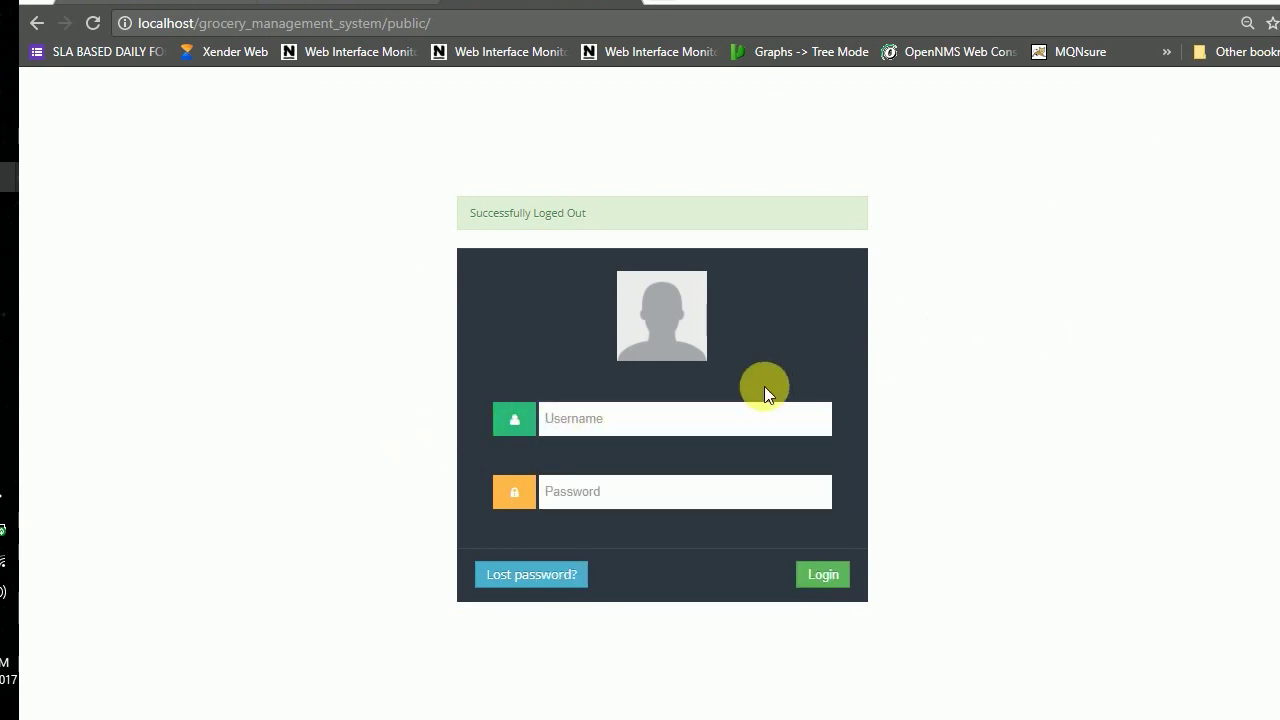
{"action": "left_click", "coordinate": [640, 428]}
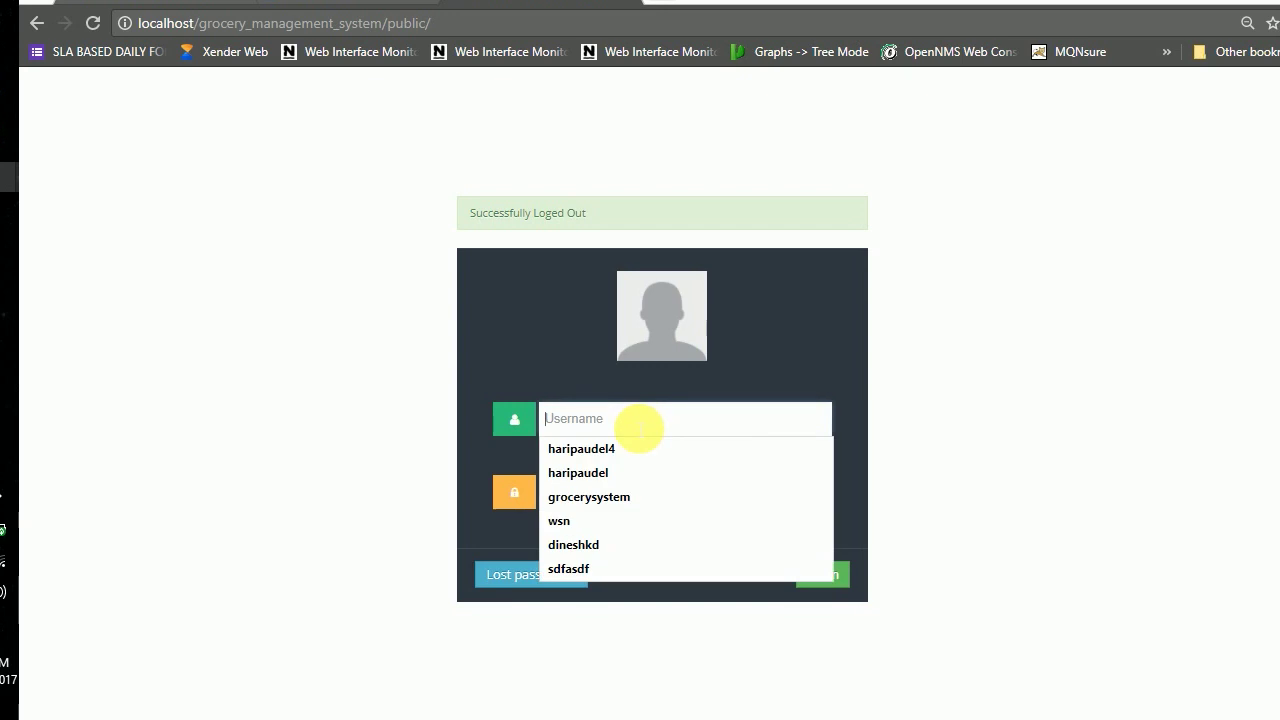
{"action": "left_click", "coordinate": [632, 497]}
{"action": "left_click", "coordinate": [654, 426]}
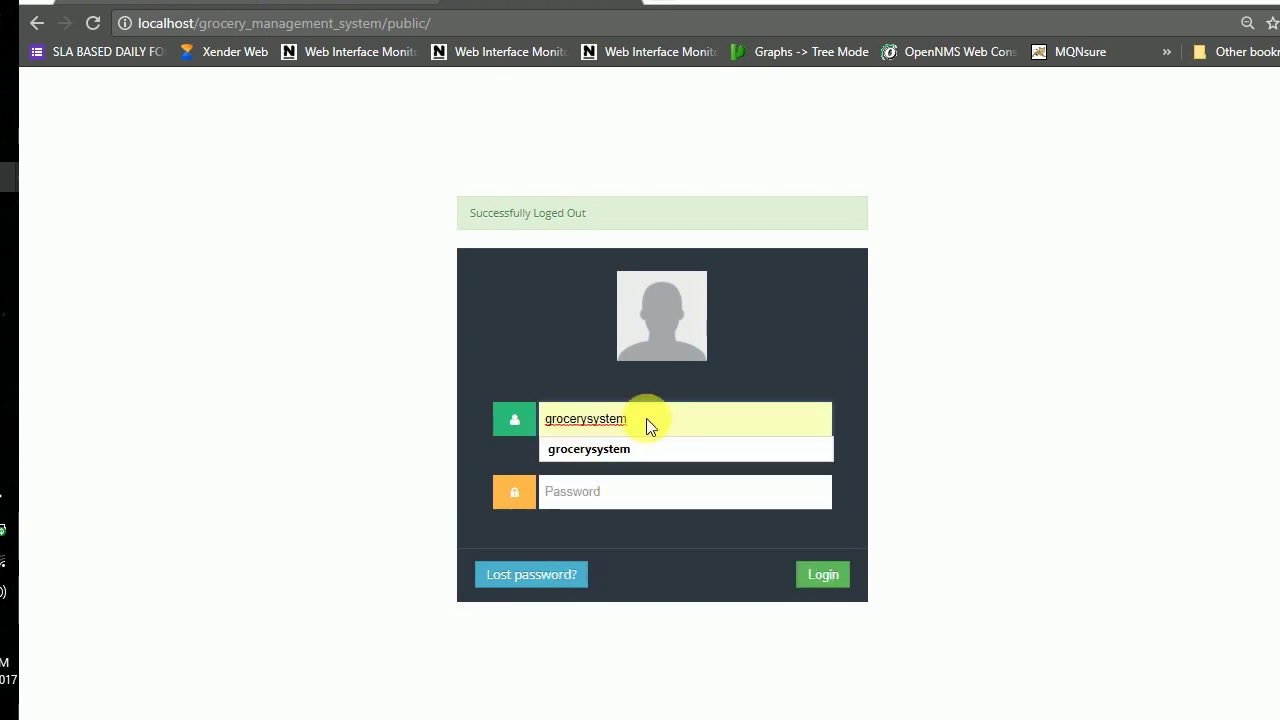
{"action": "type", "text": "1"}
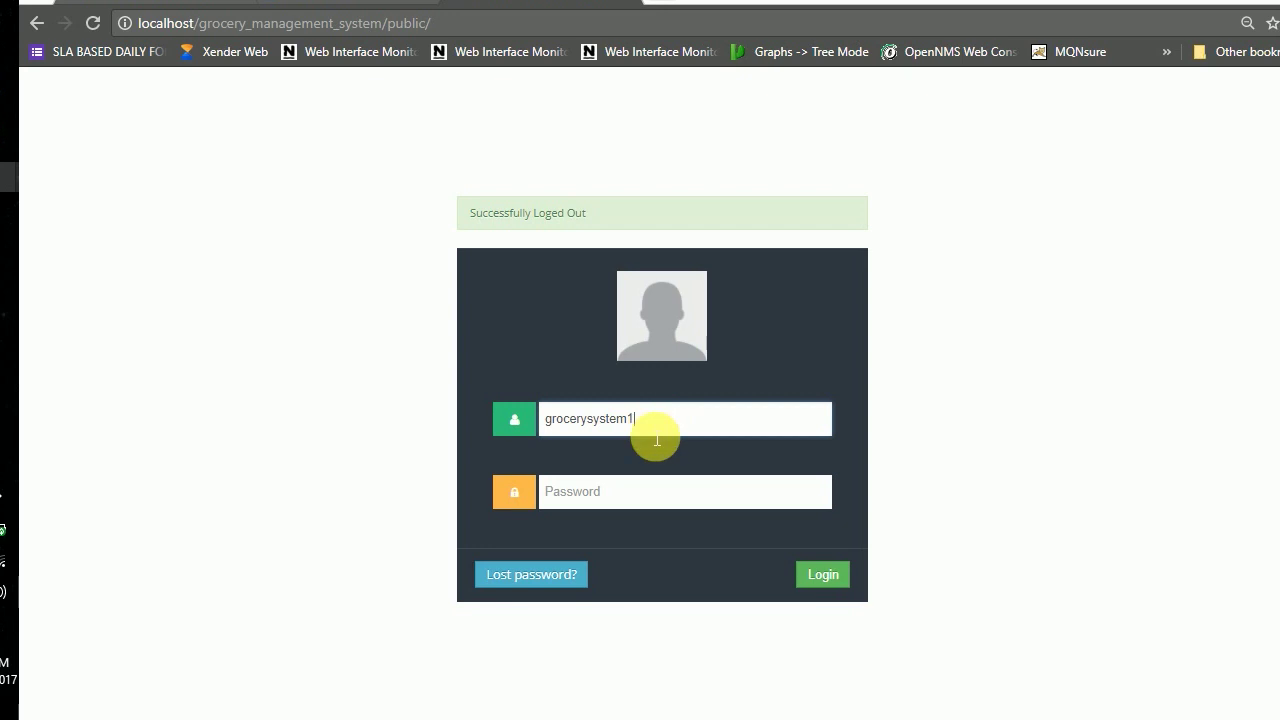
{"action": "left_click", "coordinate": [652, 490]}
{"action": "type", "text": "1"}
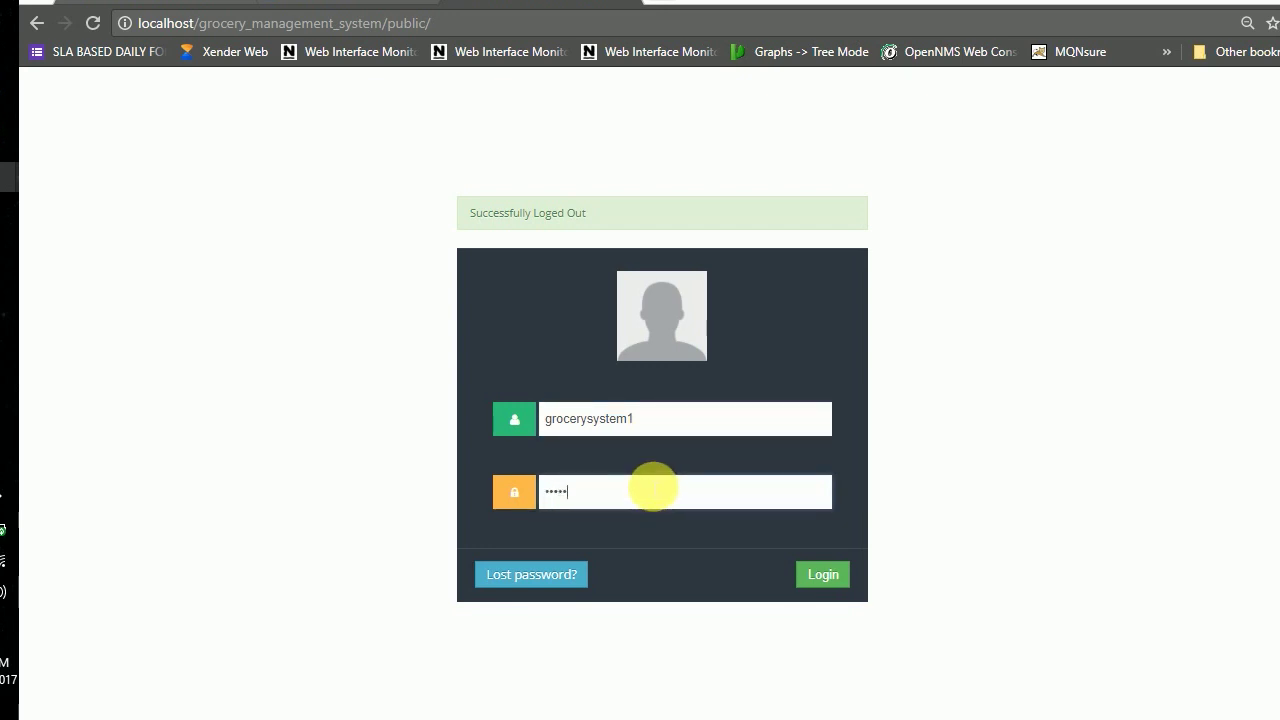
{"action": "left_click", "coordinate": [818, 574]}
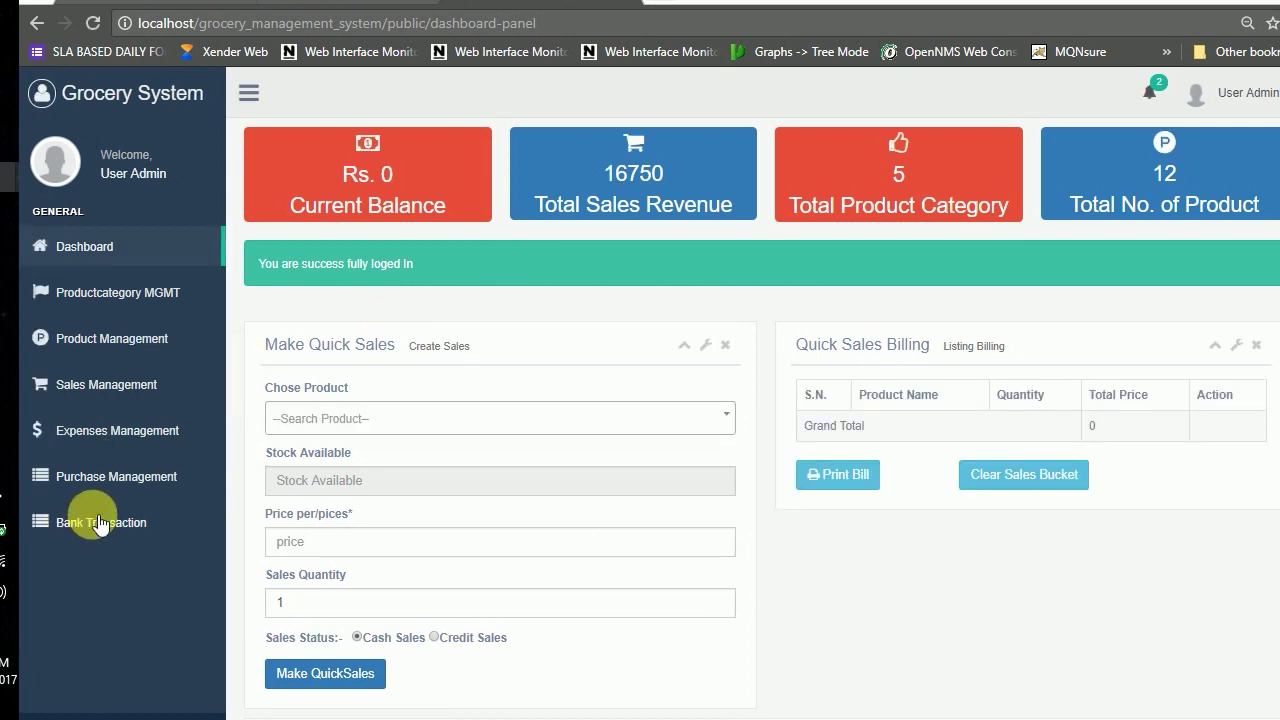
{"action": "left_click", "coordinate": [97, 478]}
{"action": "left_click", "coordinate": [95, 430]}
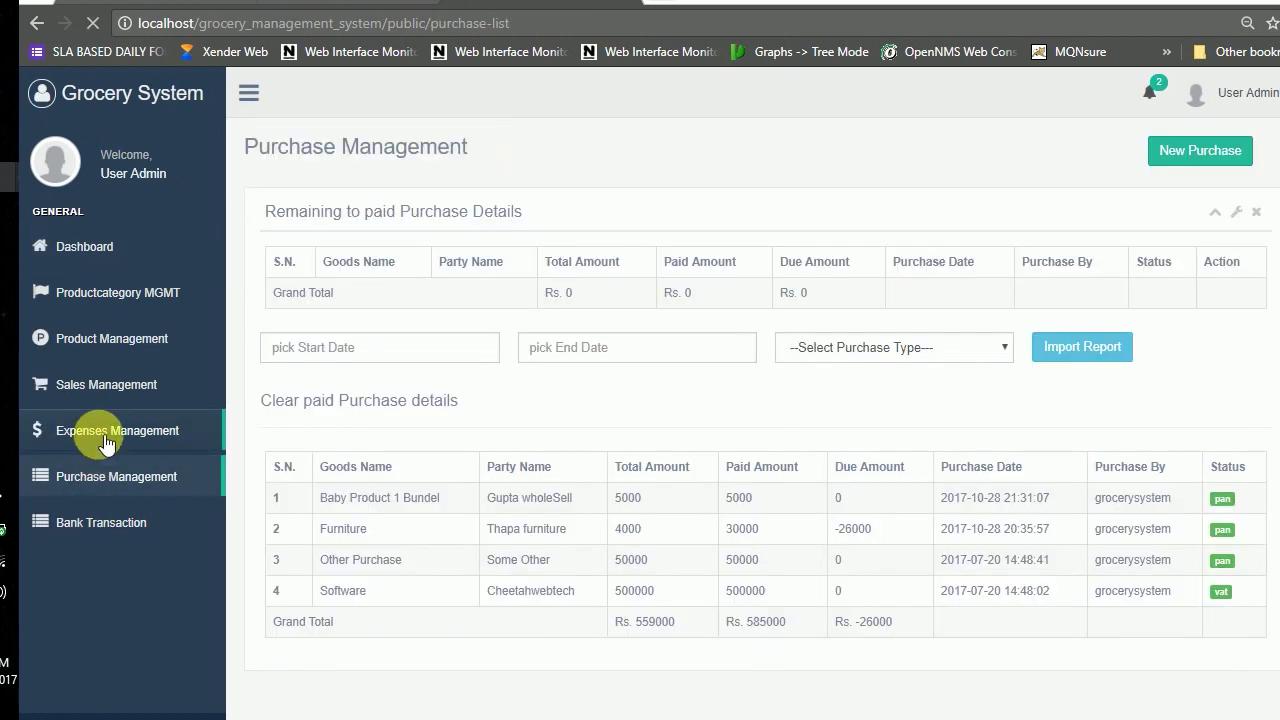